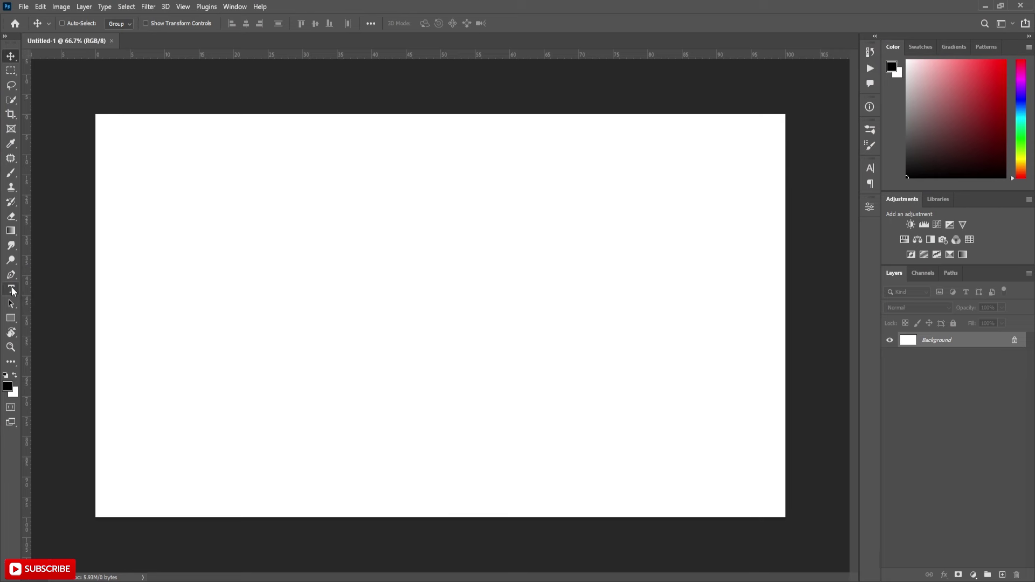
- Add the word BEACH on the canvas and make it faux bold
{"action": "key", "text": "t"}
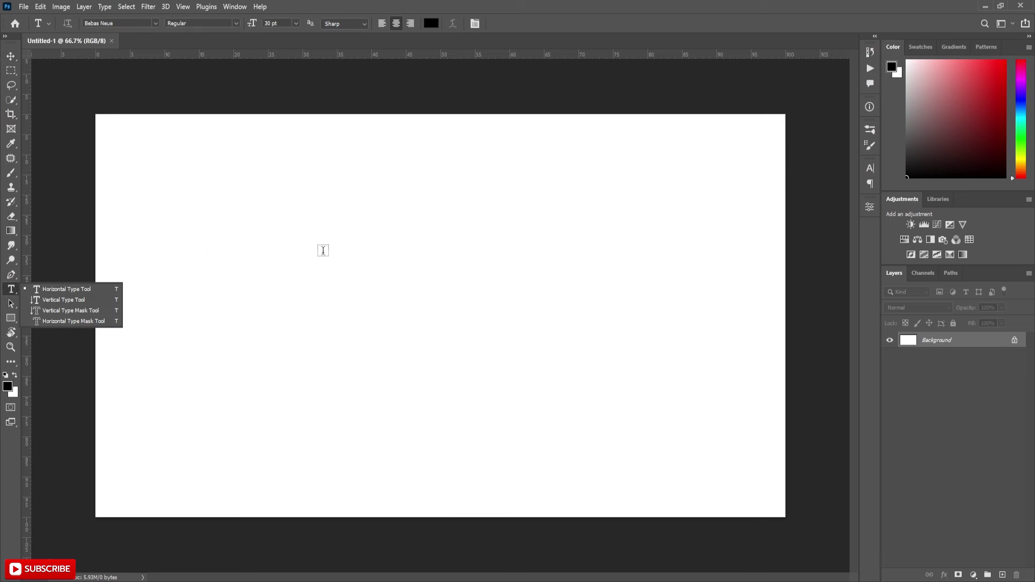
{"action": "left_click", "coordinate": [362, 290]}
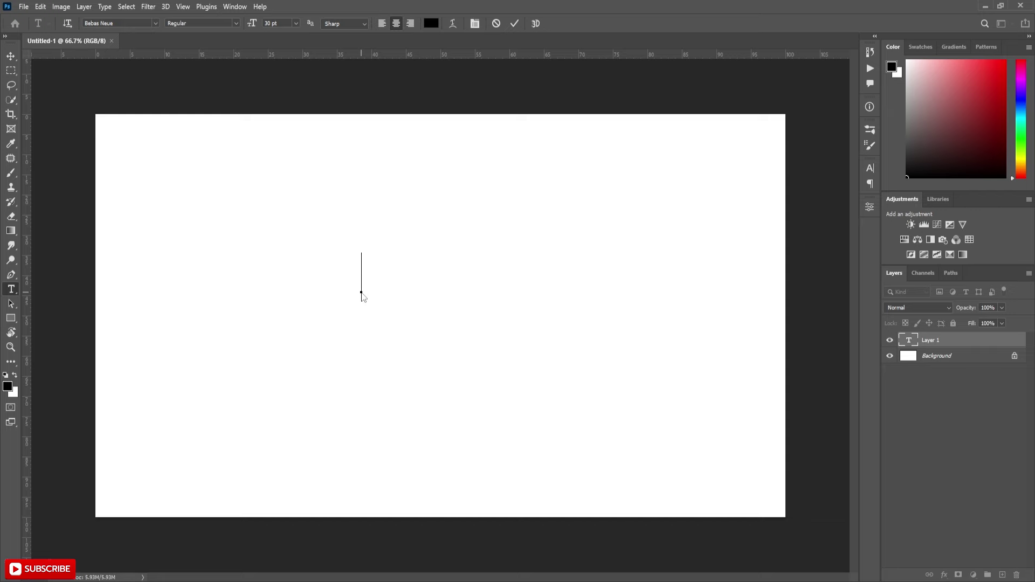
{"action": "type", "text": "beach"}
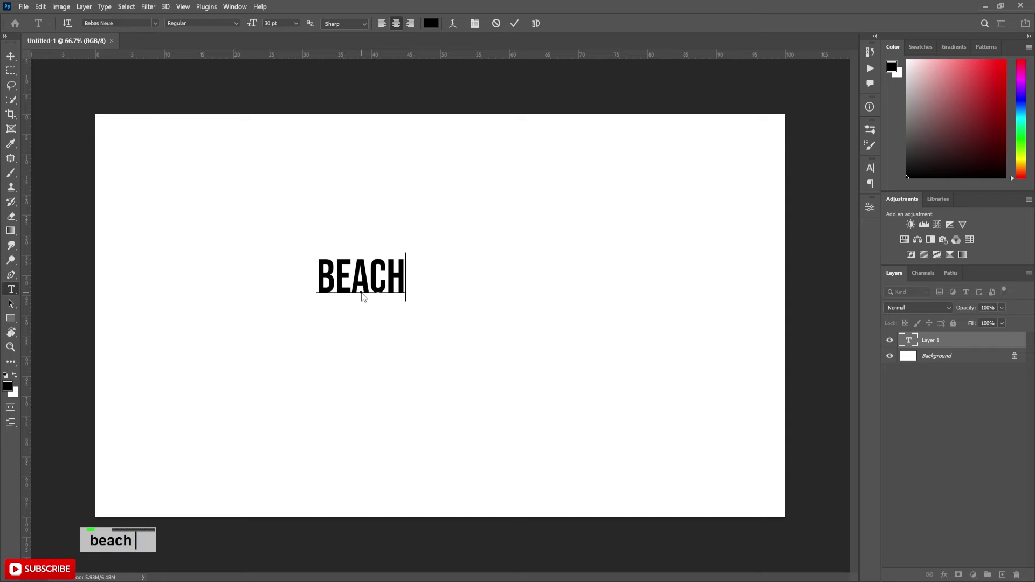
{"action": "left_click", "coordinate": [517, 23]}
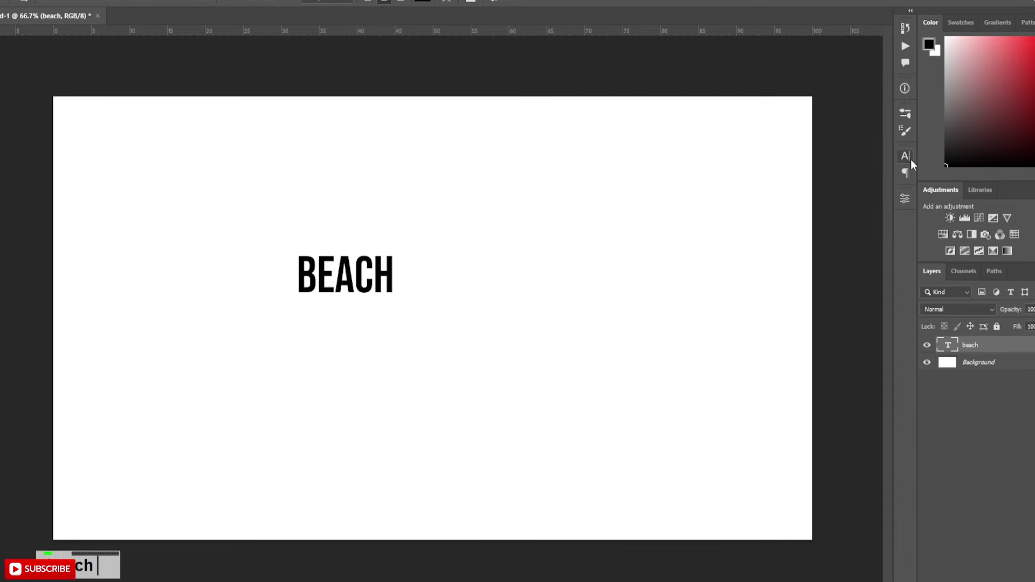
{"action": "left_click", "coordinate": [905, 156]}
{"action": "left_click", "coordinate": [779, 240]}
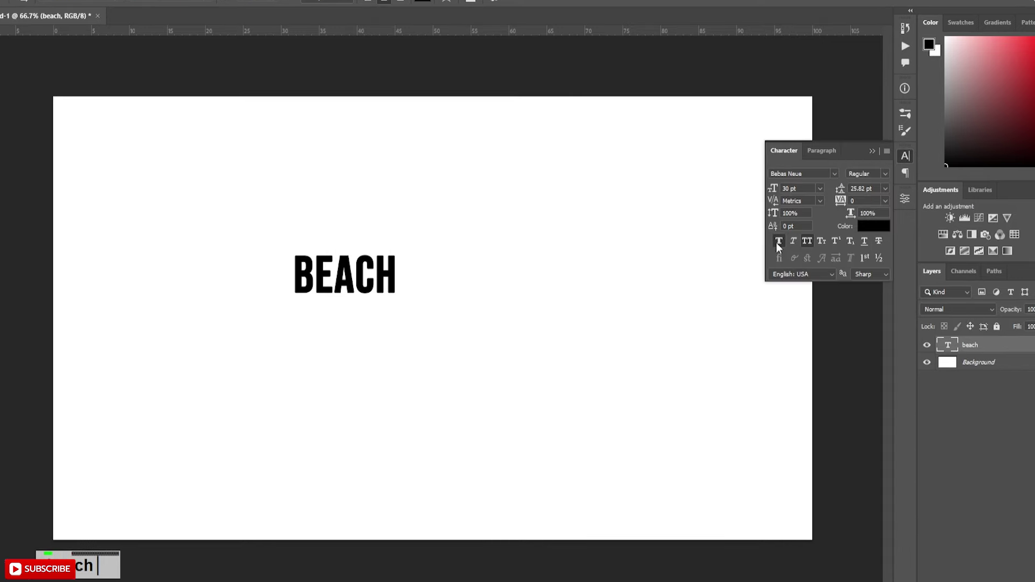
{"action": "left_click", "coordinate": [873, 152]}
- Enlarge BEACH to span most of the page width and move it up
{"action": "key", "text": "ctrl+t"}
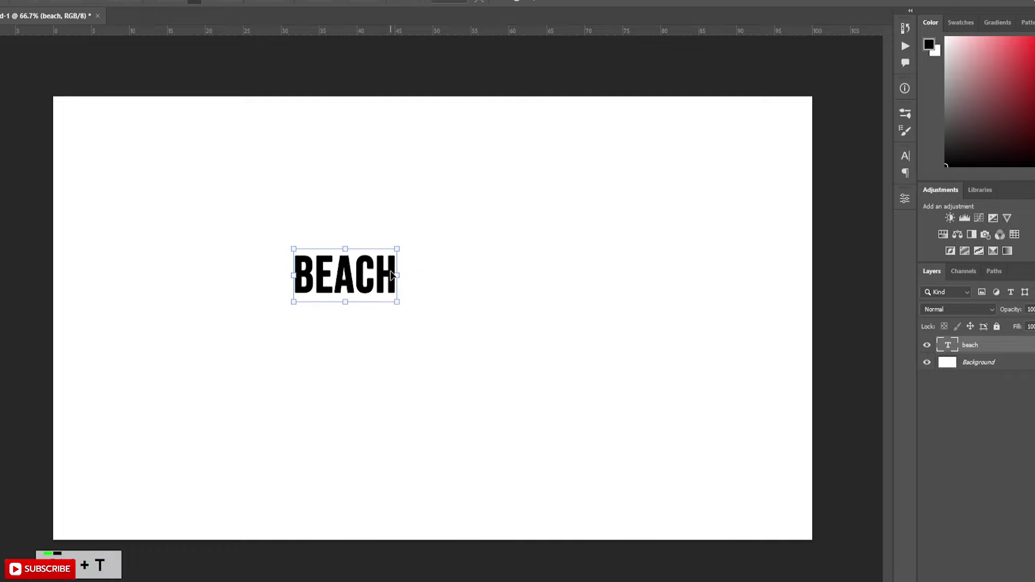
{"action": "left_click_drag", "start_coordinate": [397, 303], "coordinate": [701, 491]}
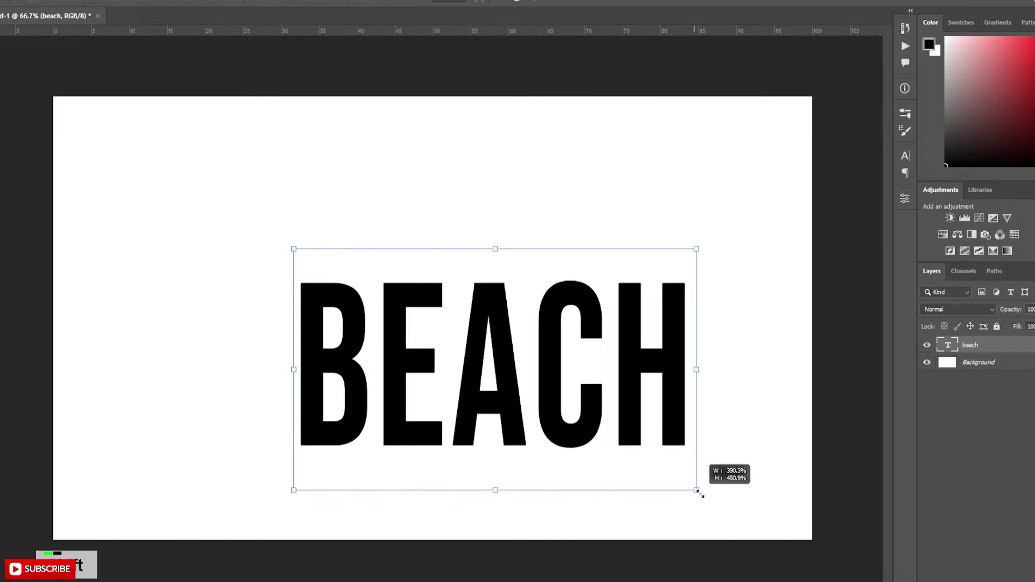
{"action": "left_click_drag", "start_coordinate": [294, 249], "coordinate": [169, 199]}
{"action": "left_click_drag", "start_coordinate": [445, 363], "coordinate": [446, 331]}
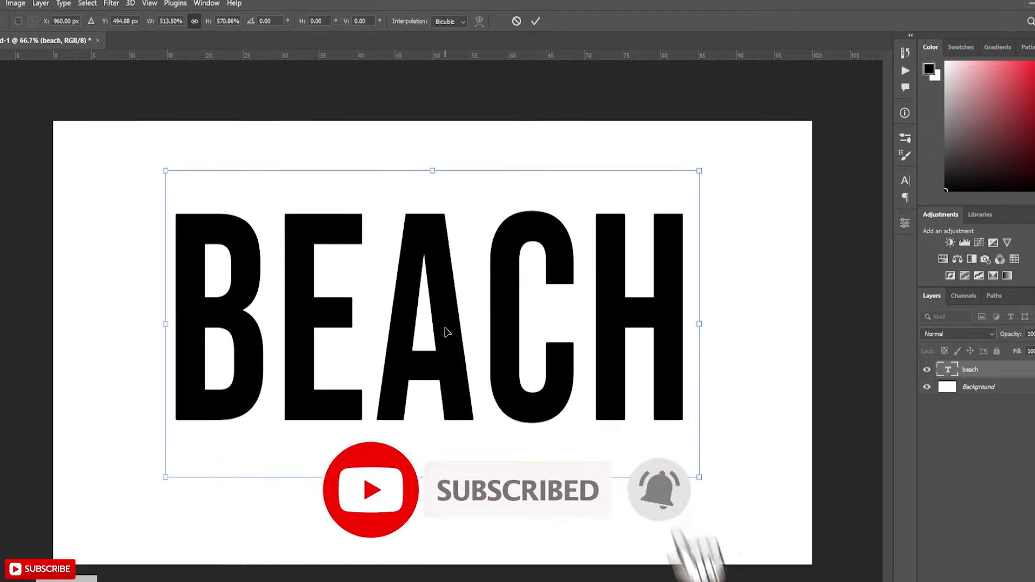
{"action": "left_click", "coordinate": [536, 24]}
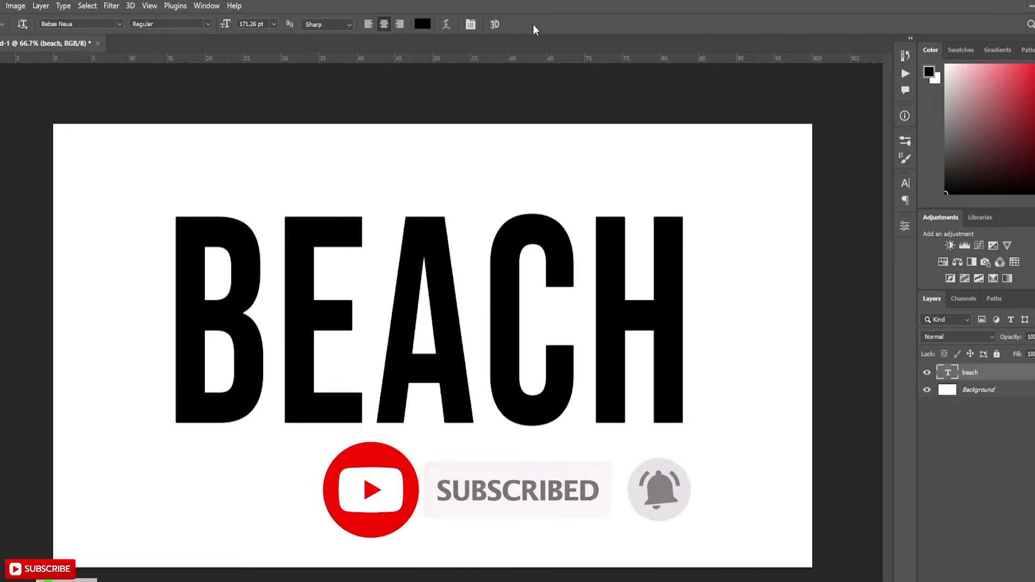
- Remove faux bold and warp BEACH into a downward Arc with +21 vertical distortion
{"action": "left_click", "coordinate": [446, 24]}
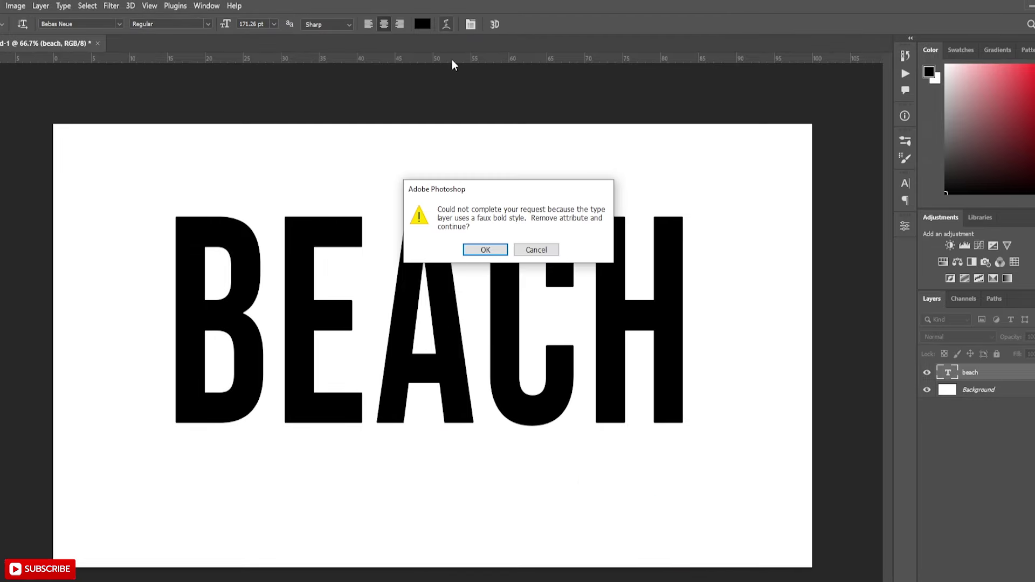
{"action": "left_click", "coordinate": [485, 249]}
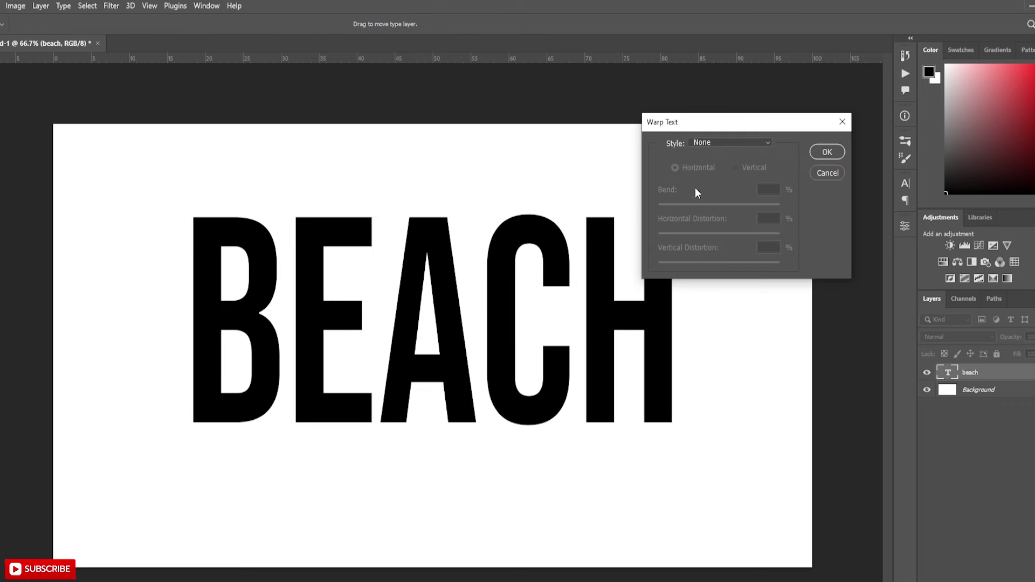
{"action": "left_click", "coordinate": [763, 145]}
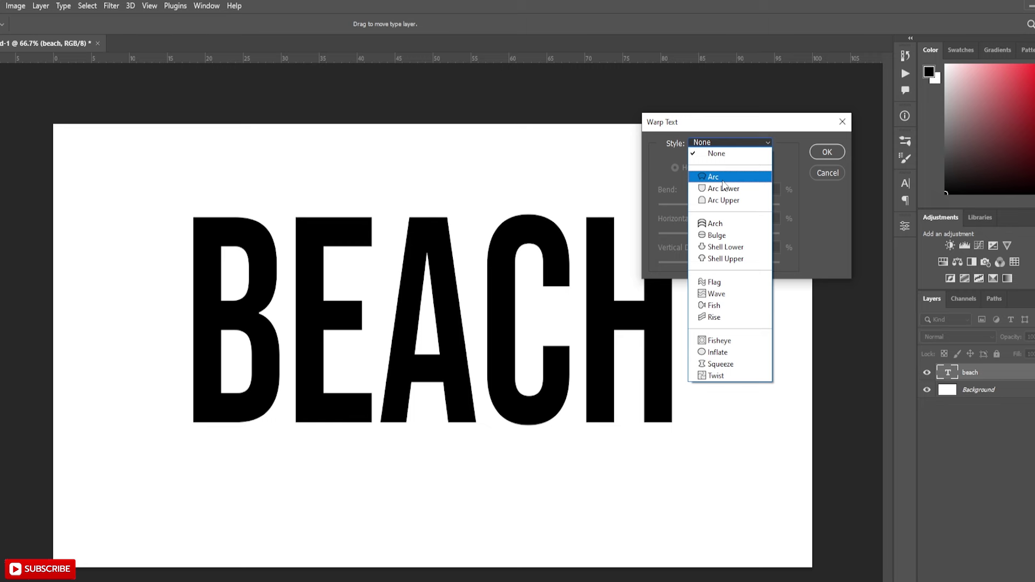
{"action": "left_click", "coordinate": [722, 179]}
{"action": "left_click_drag", "start_coordinate": [750, 207], "coordinate": [702, 208]}
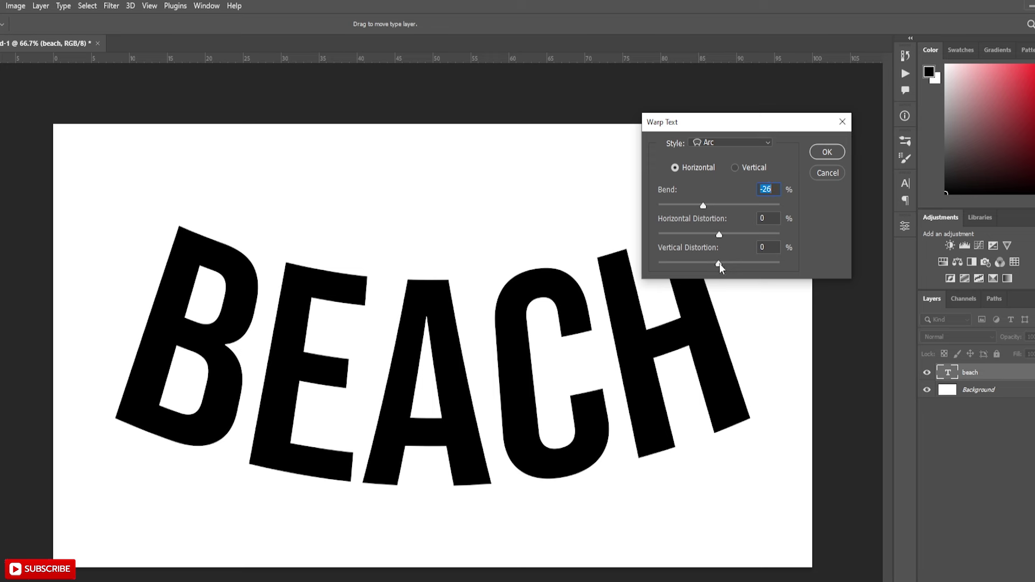
{"action": "left_click_drag", "start_coordinate": [720, 267], "coordinate": [733, 268]}
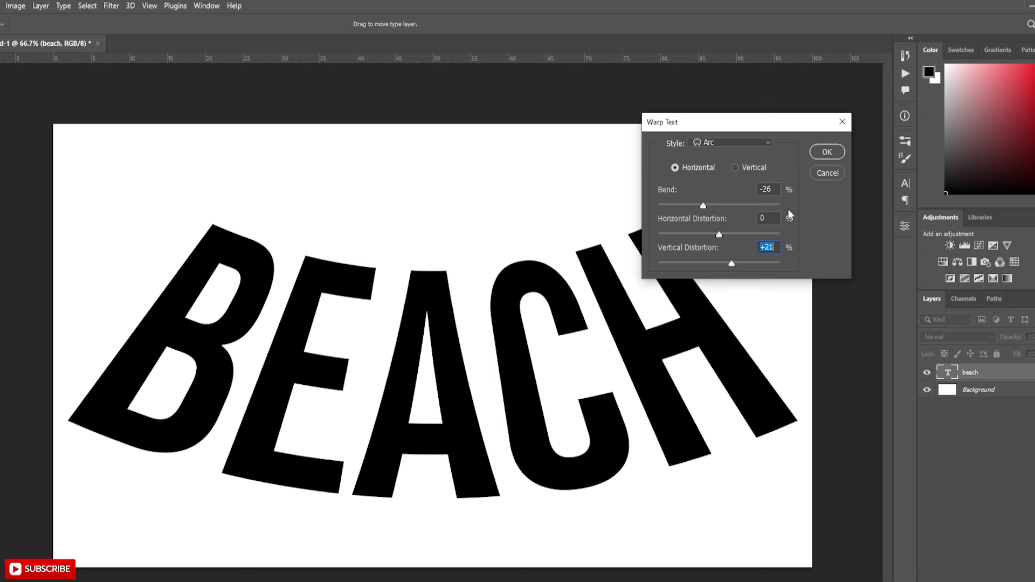
- Apply the arc warp and scale BEACH down to about 77% around its centre
{"action": "left_click", "coordinate": [827, 152]}
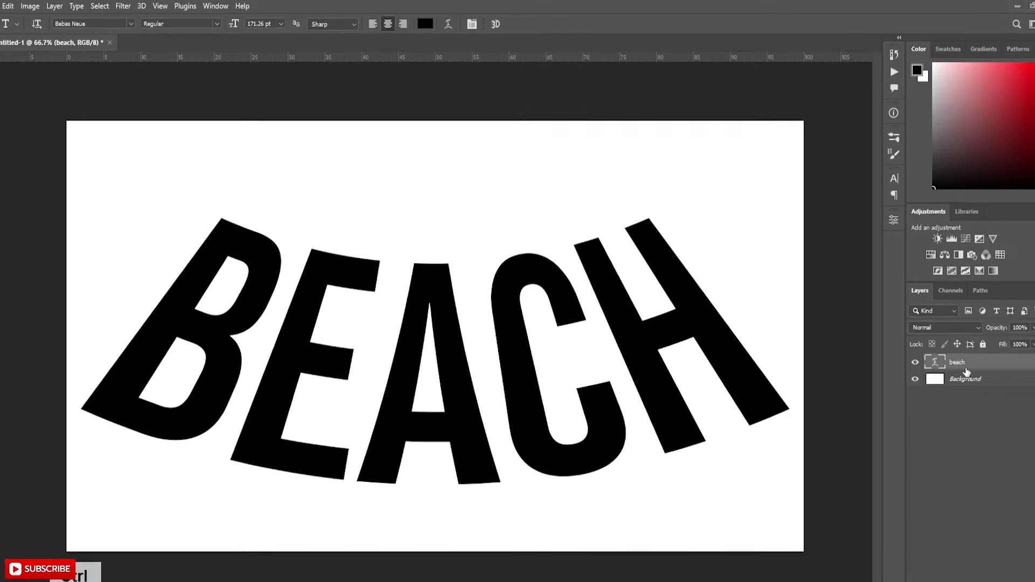
{"action": "key", "text": "ctrl+t"}
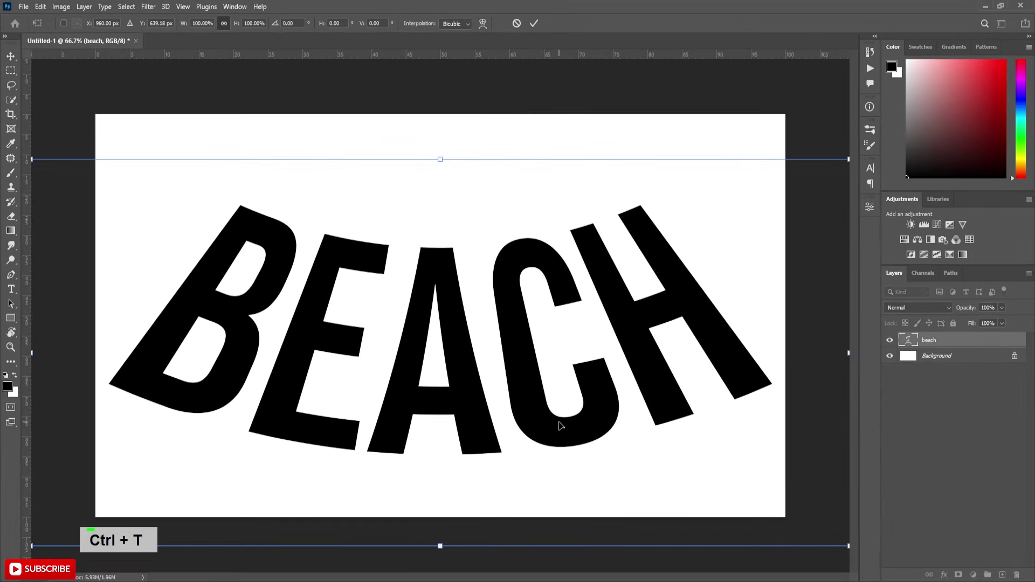
{"action": "scroll", "coordinate": [558, 426], "scroll_direction": "down", "scroll_amount": 2, "text": "alt"}
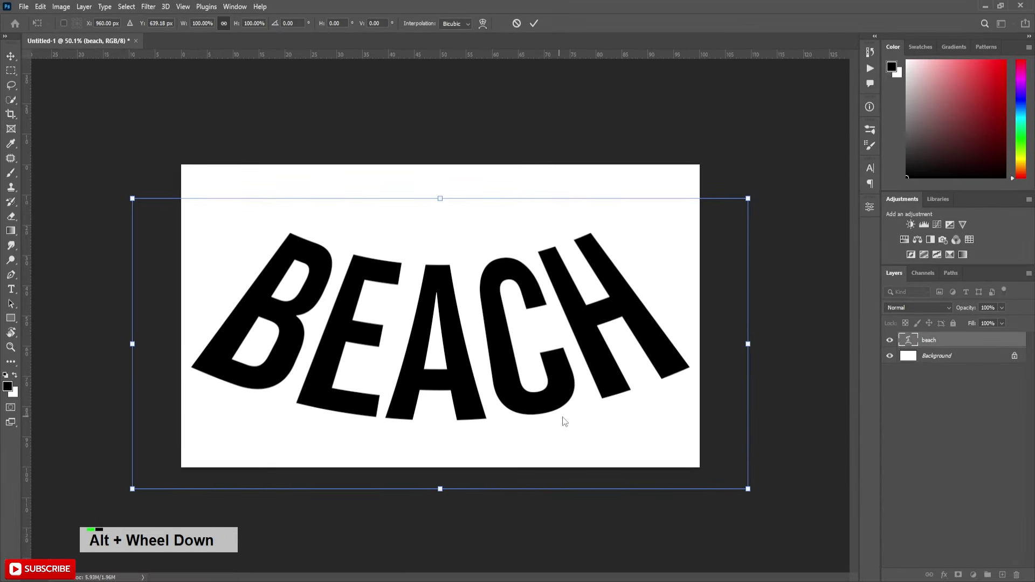
{"action": "key", "text": "shift"}
{"action": "key", "text": "shift"}
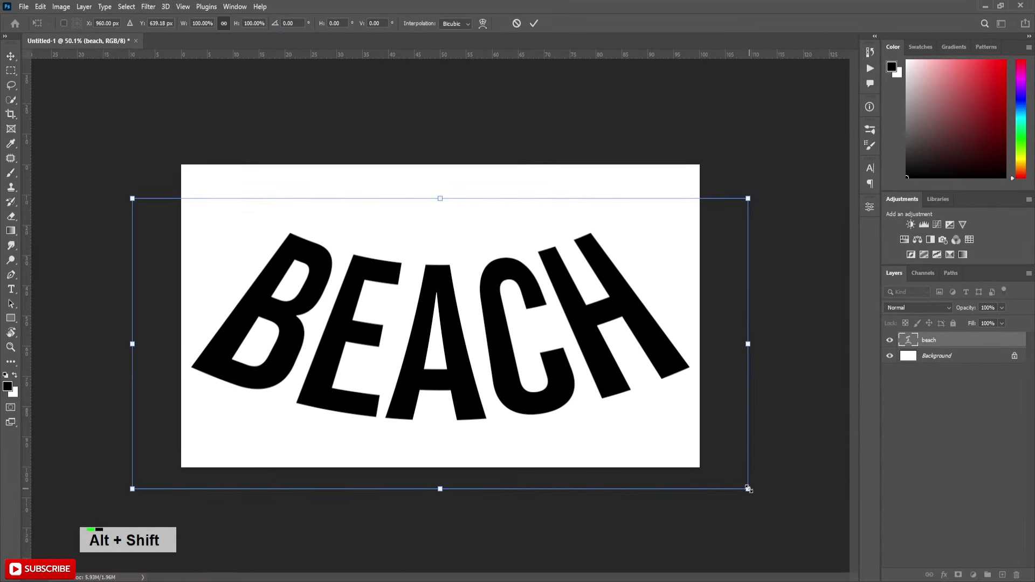
{"action": "mouse_move", "coordinate": [748, 489]}
{"action": "left_mouse_down", "text": "alt+shift"}
{"action": "mouse_move", "coordinate": [677, 442]}
{"action": "mouse_move", "coordinate": [677, 454]}
{"action": "left_mouse_up", "text": "alt+shift"}
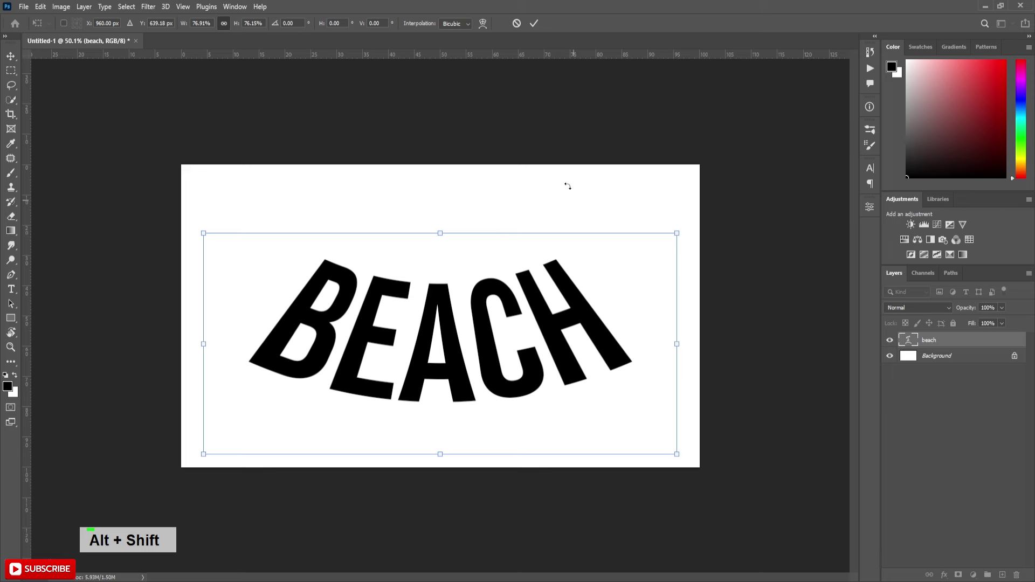
{"action": "left_click", "coordinate": [532, 23]}
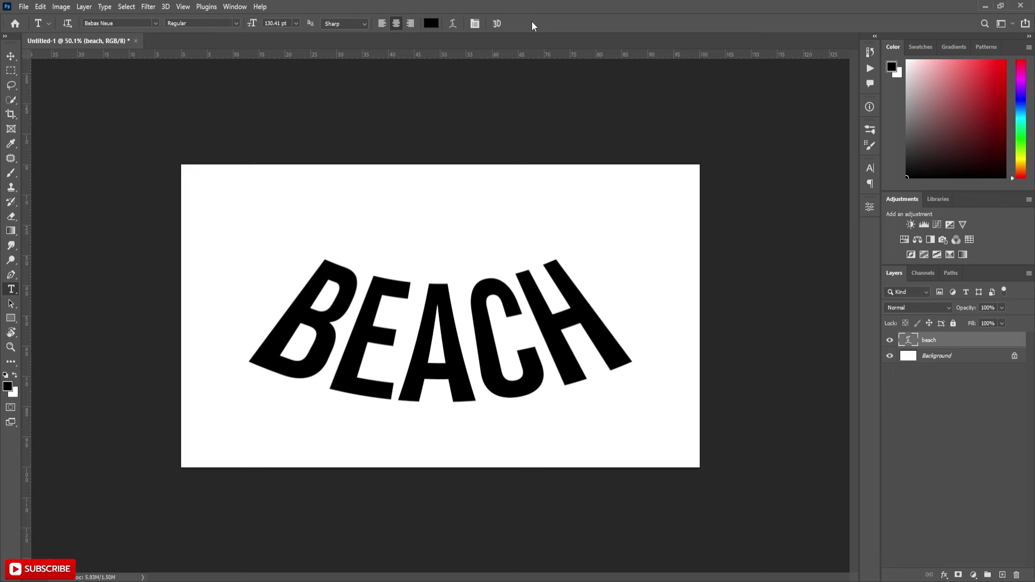
- Centre BEACH vertically on the canvas, then reselect the beach text layer
{"action": "left_click", "coordinate": [938, 356], "text": "ctrl"}
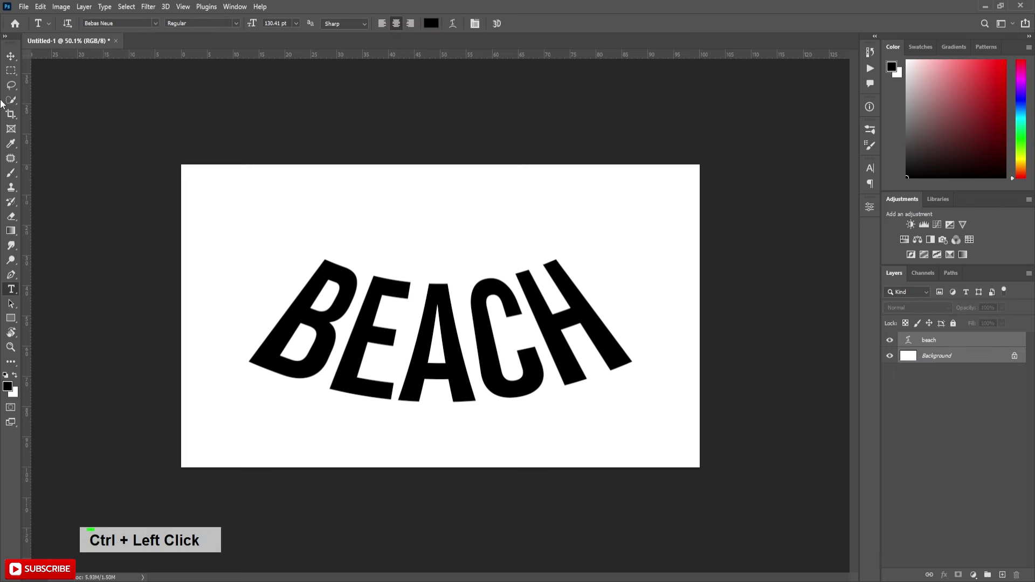
{"action": "left_click", "coordinate": [10, 57]}
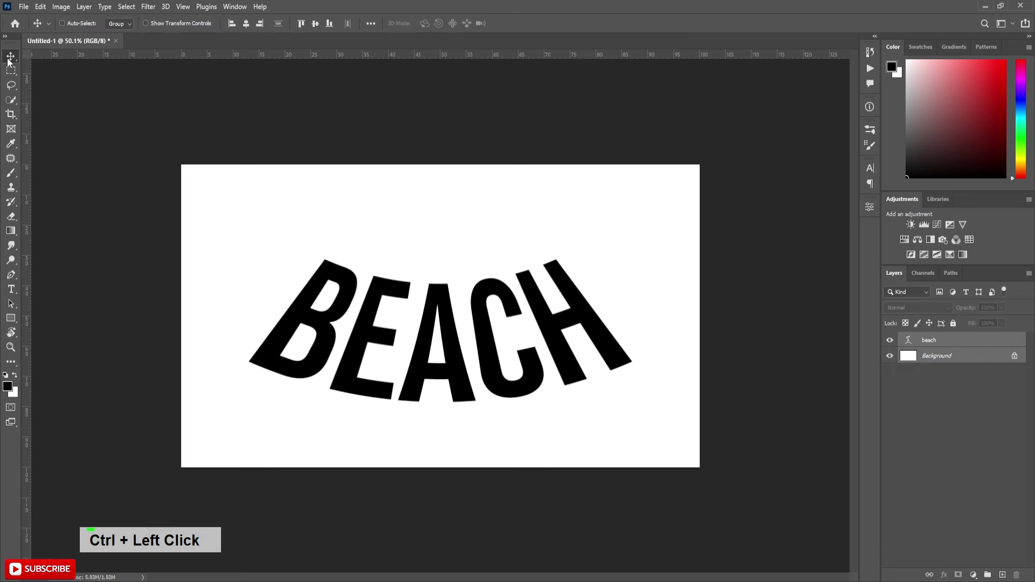
{"action": "left_click", "coordinate": [317, 23]}
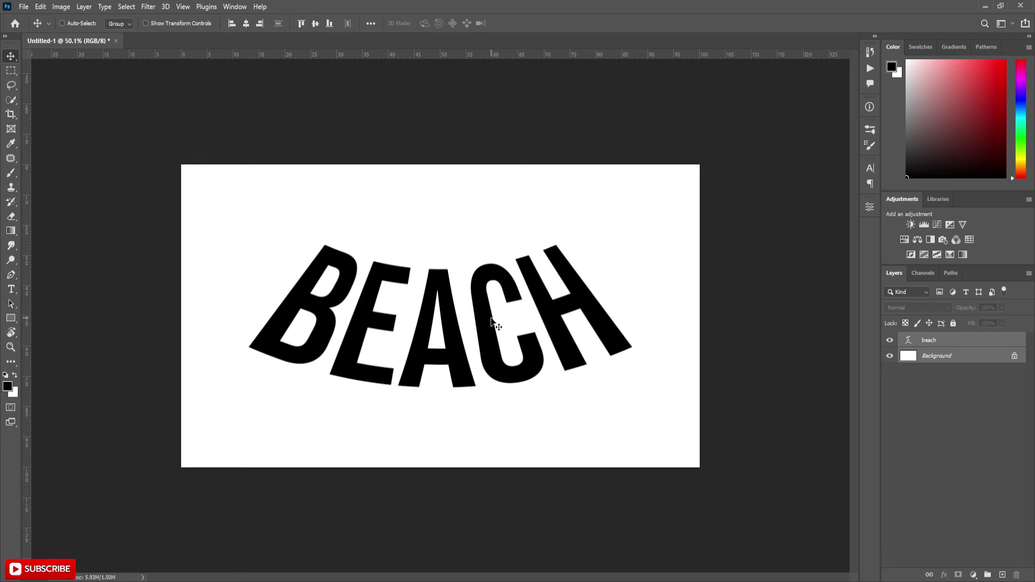
{"action": "left_click", "coordinate": [955, 371]}
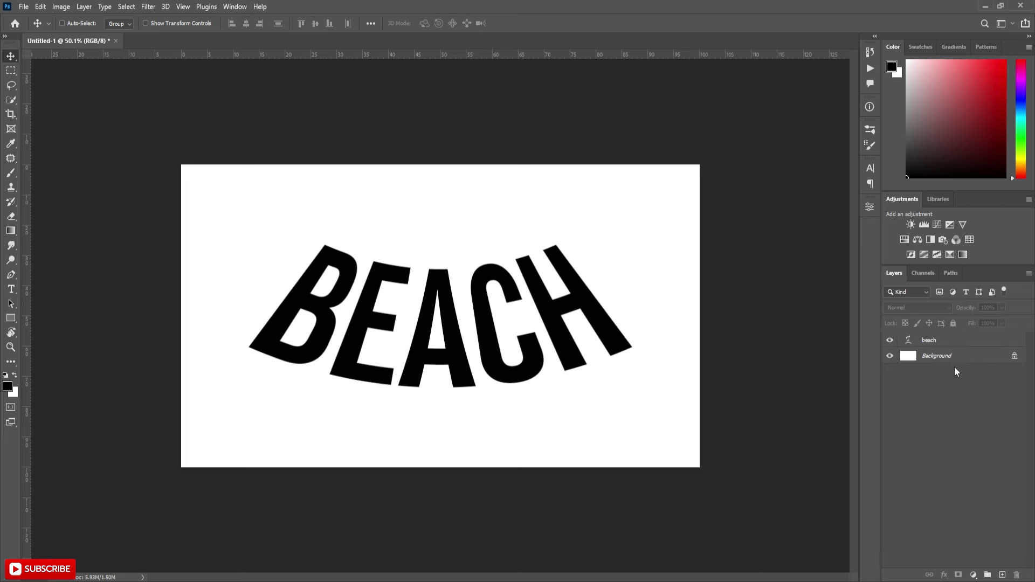
{"action": "left_click", "coordinate": [957, 347]}
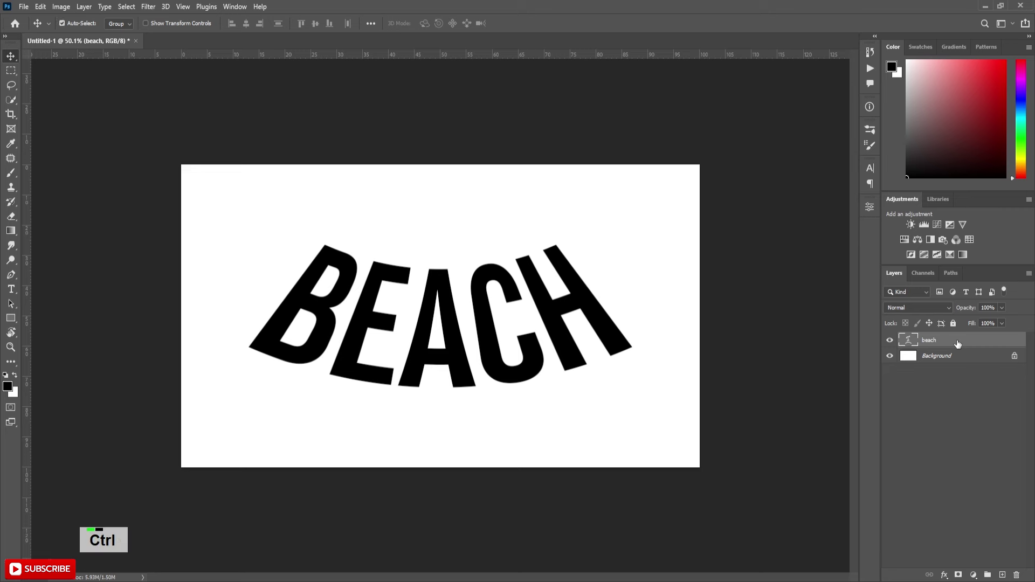
- Duplicate the beach text layer and convert the copy to a smart object
{"action": "key", "text": "ctrl+j"}
{"action": "right_click", "coordinate": [956, 343]}
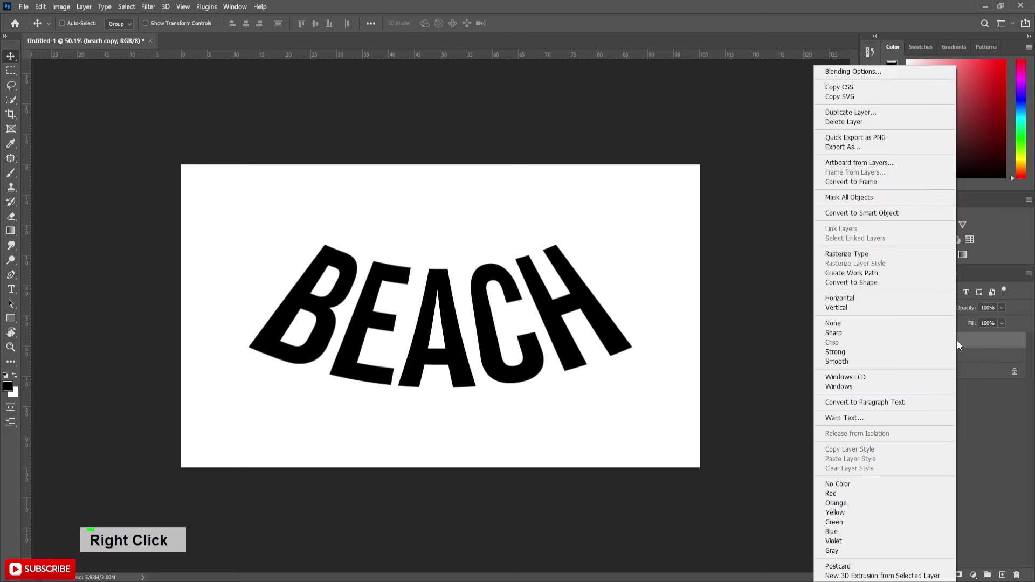
{"action": "left_click", "coordinate": [854, 213]}
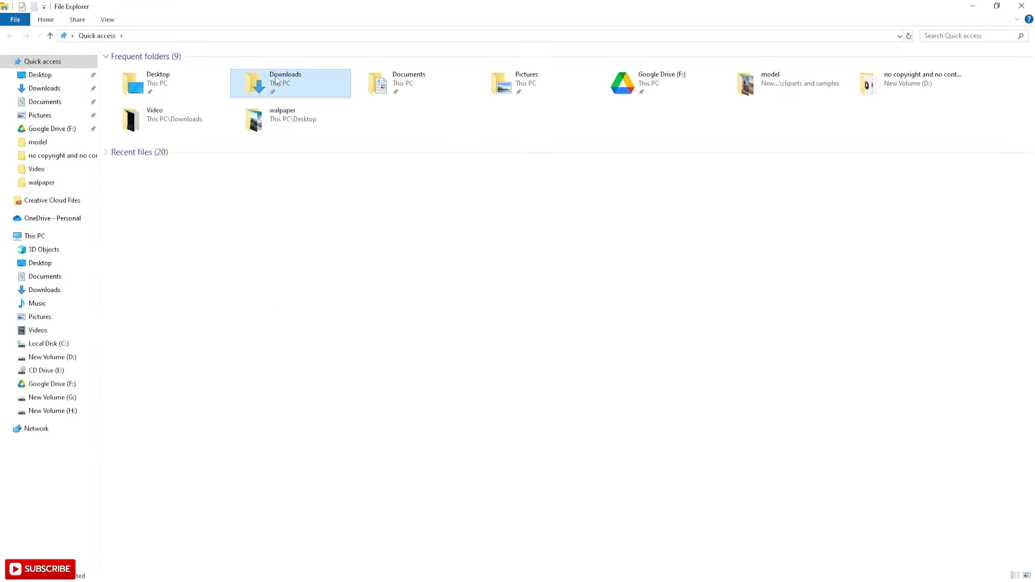
- Place the beach photo from Downloads and clip it into the BEACH letters
{"action": "double_click", "coordinate": [275, 80]}
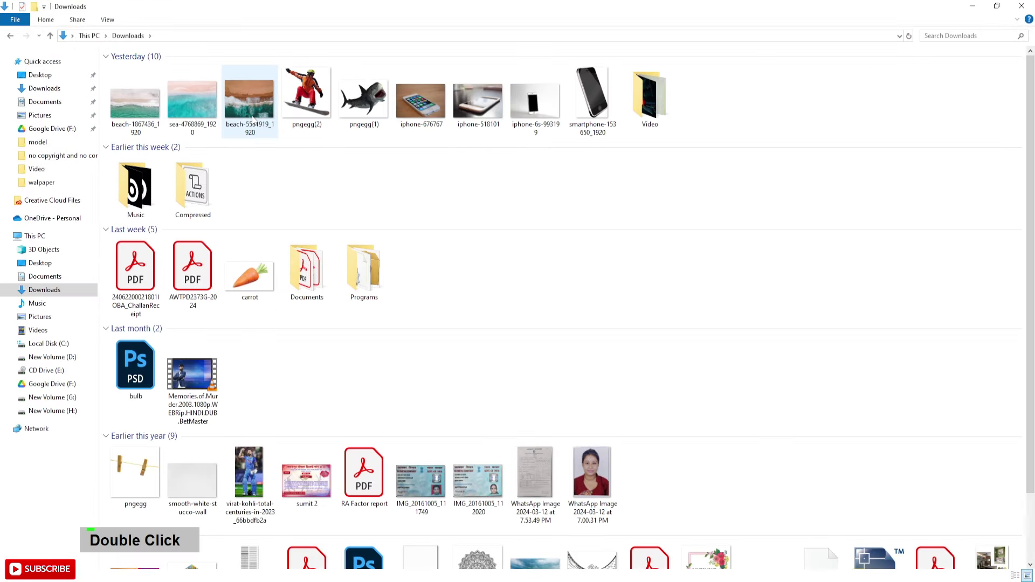
{"action": "mouse_move", "coordinate": [248, 104]}
{"action": "left_mouse_down"}
{"action": "mouse_move", "coordinate": [447, 431]}
{"action": "mouse_move", "coordinate": [440, 360]}
{"action": "left_mouse_up"}
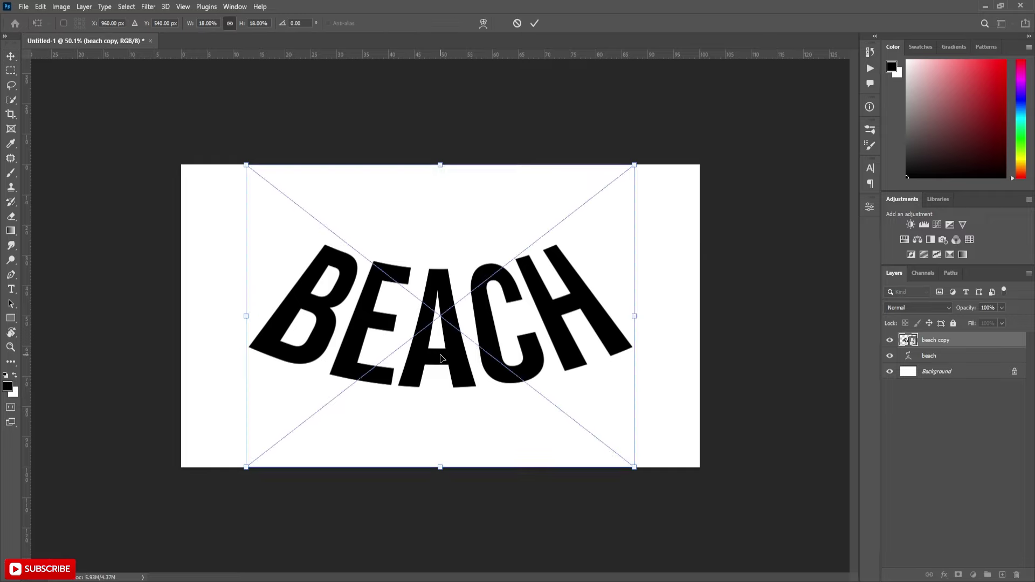
{"action": "left_click", "coordinate": [535, 23]}
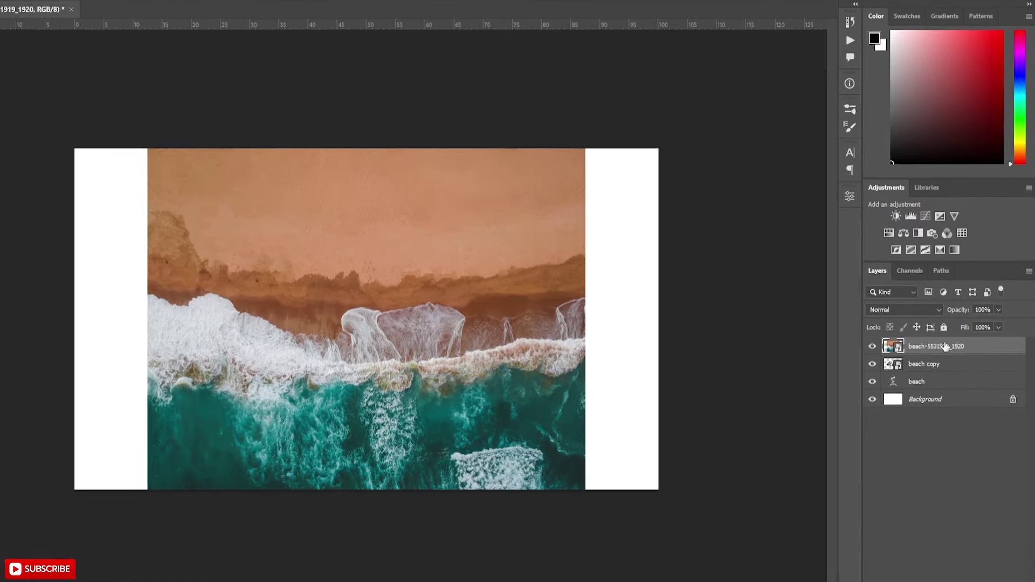
{"action": "right_click", "coordinate": [991, 344]}
{"action": "left_click", "coordinate": [906, 357]}
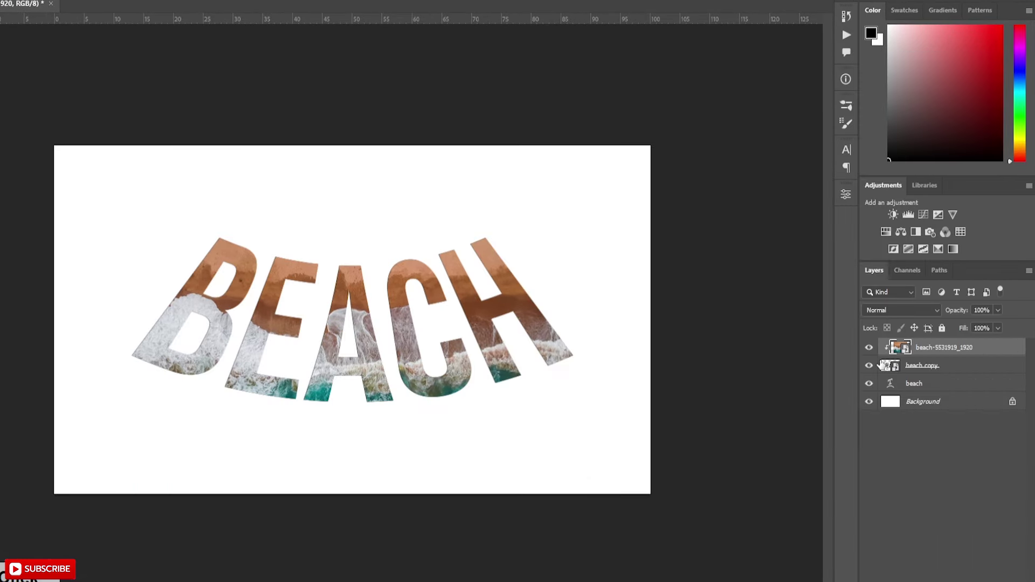
- Duplicate the beach copy lettering to create beach copy 2
{"action": "left_click", "coordinate": [925, 369]}
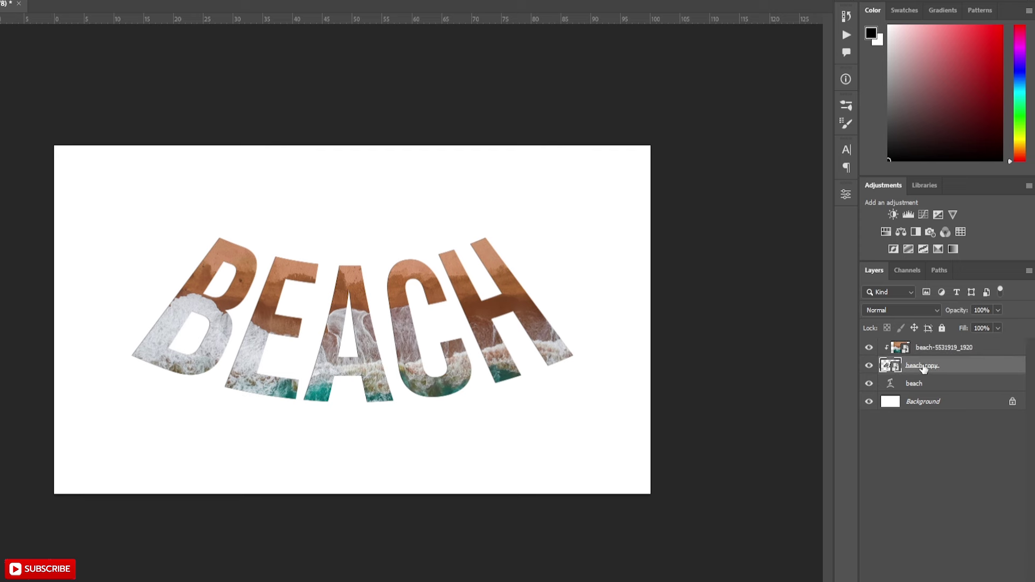
{"action": "key", "text": "ctrl+j"}
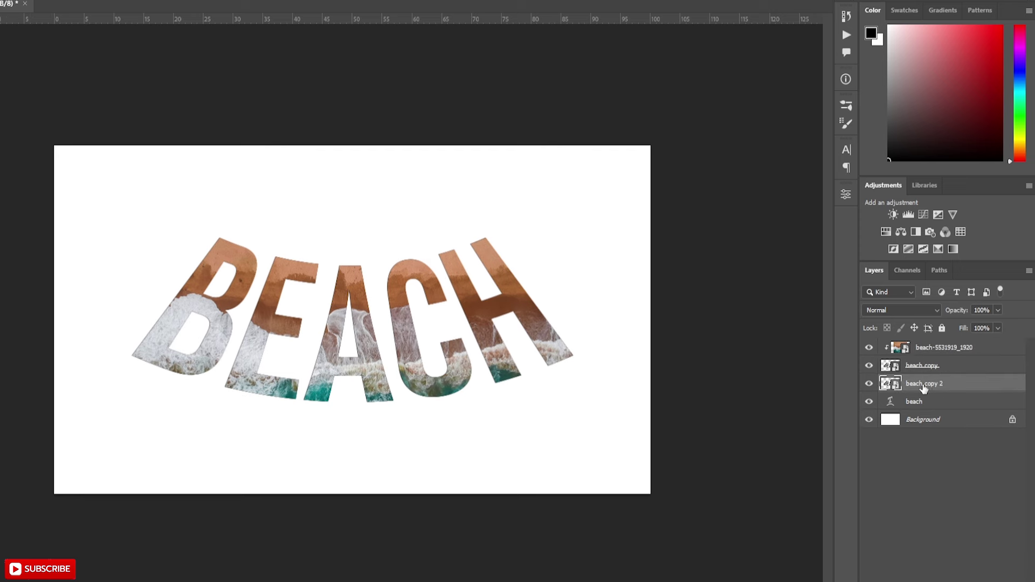
{"action": "key", "text": "ctrl+t"}
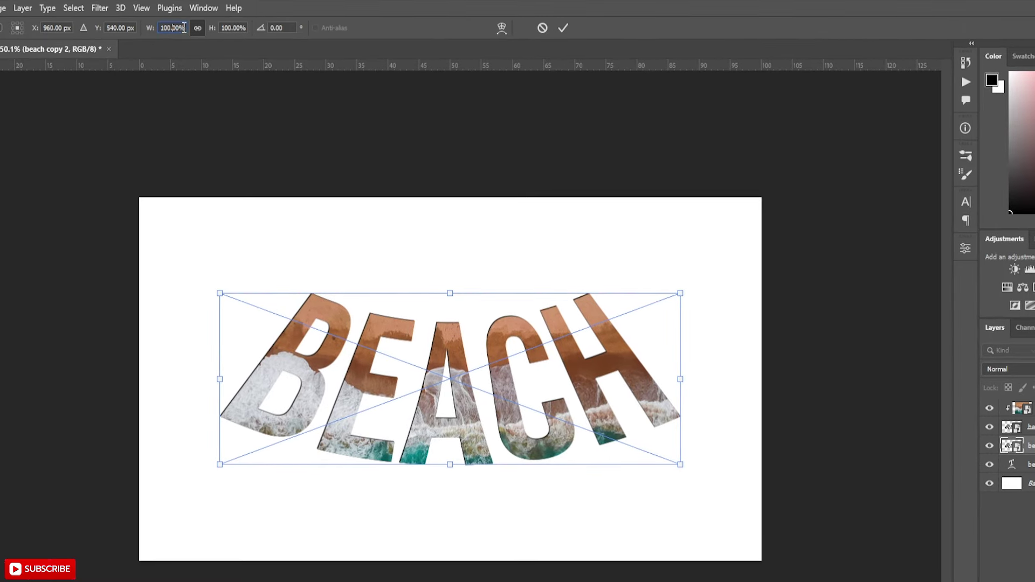
- Shrink beach copy 2 to 98% width and make its first duplicate
{"action": "left_click", "coordinate": [184, 28]}
{"action": "type", "text": "98"}
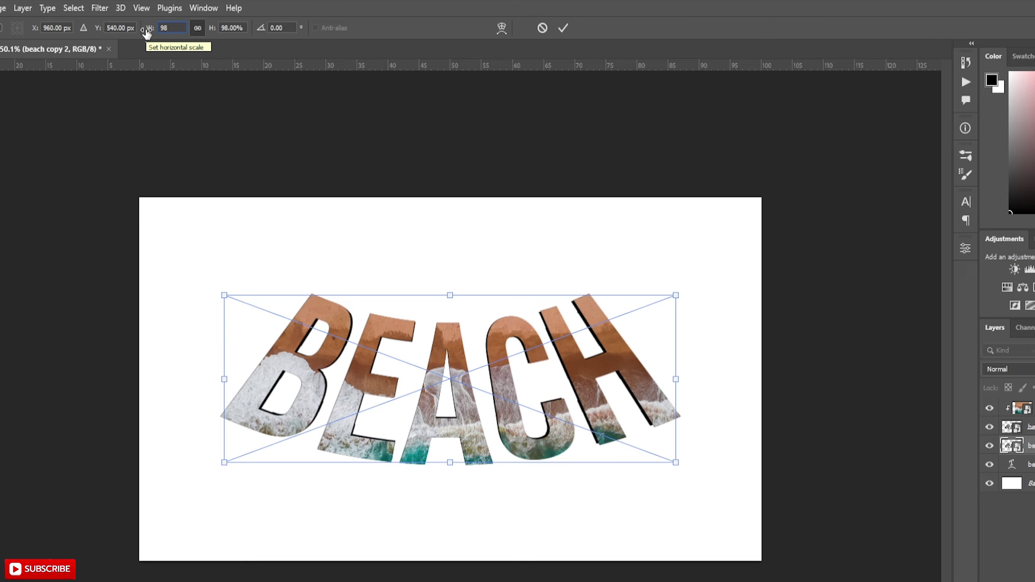
{"action": "left_click", "coordinate": [564, 30]}
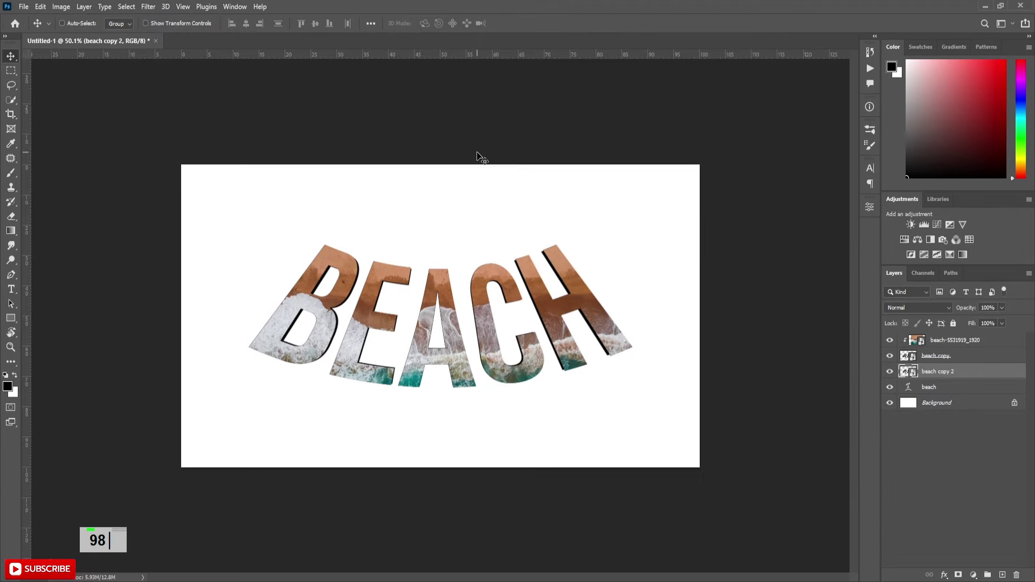
{"action": "key", "text": "ctrl"}
{"action": "key", "text": "ctrl+j"}
- Stack duplicates, nudging each downward, until the extrusion reaches beach copy 41
{"action": "key", "text": "ctrl+j"}
{"action": "key", "text": "ctrl+j"}
{"action": "key", "text": "ctrl+j"}
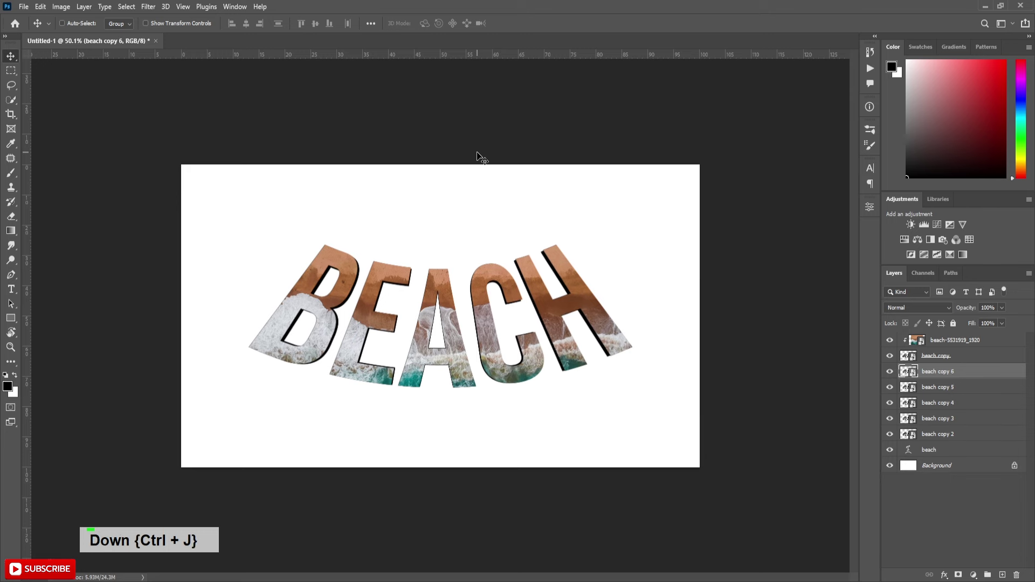
{"action": "key", "text": "ctrl+j"}
{"action": "key", "text": "ctrl+j"}
{"action": "key", "text": "ctrl+j"}
{"action": "key", "text": "ctrl+j"}
{"action": "key", "text": "Down"}
{"action": "key", "text": "ctrl+j"}
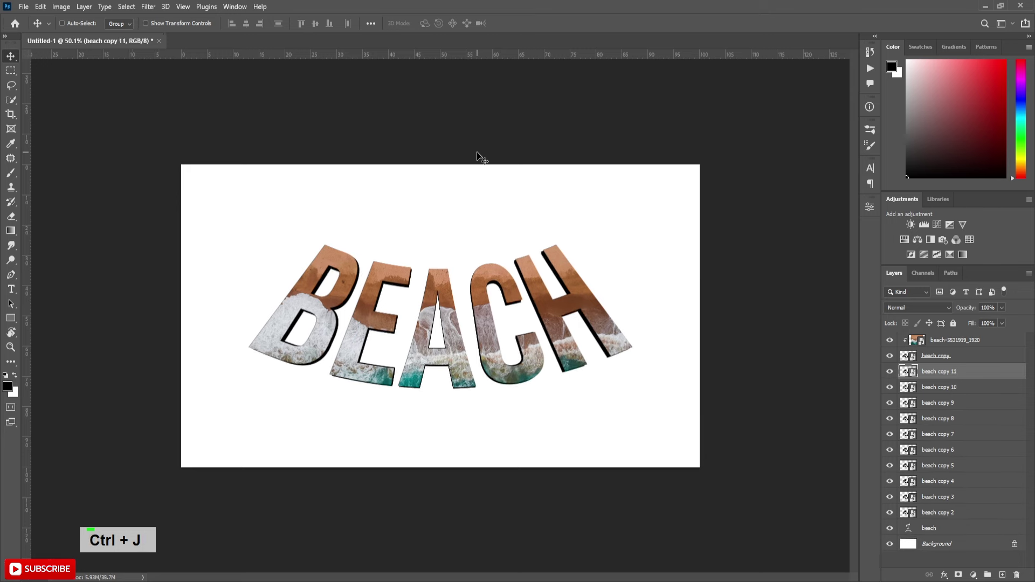
{"action": "key", "text": "ctrl+j"}
{"action": "key", "text": "ctrl+j"}
{"action": "key", "text": "Down"}
{"action": "key", "text": "ctrl+j"}
{"action": "key", "text": "Down"}
{"action": "key", "text": "ctrl+j"}
{"action": "key", "text": "Down"}
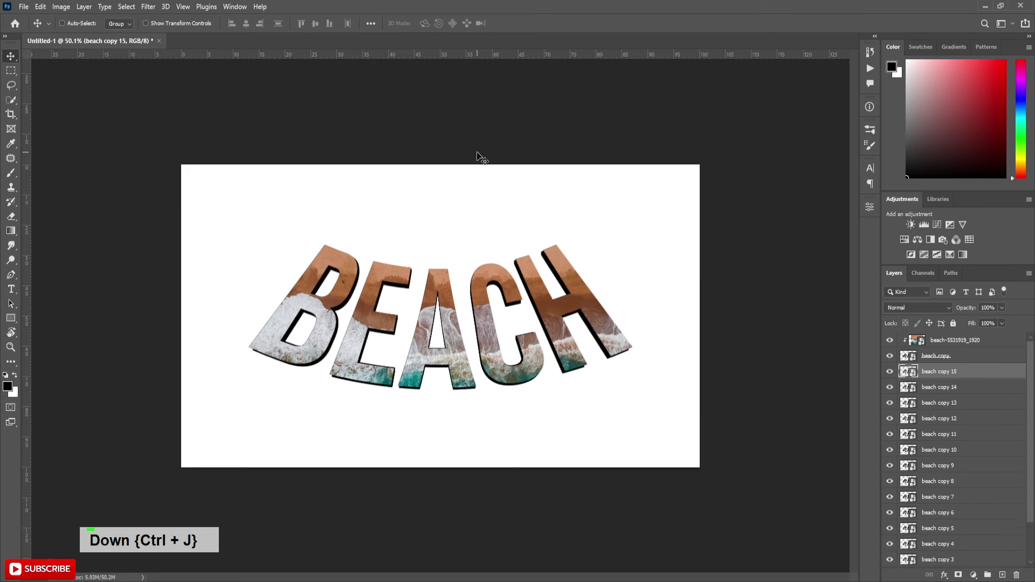
{"action": "key", "text": "ctrl+j"}
{"action": "key", "text": "Down"}
{"action": "key", "text": "ctrl+j"}
{"action": "key", "text": "ctrl+j"}
{"action": "key", "text": "ctrl+j"}
{"action": "key", "text": "Down"}
{"action": "key", "text": "ctrl+j"}
{"action": "key", "text": "Down"}
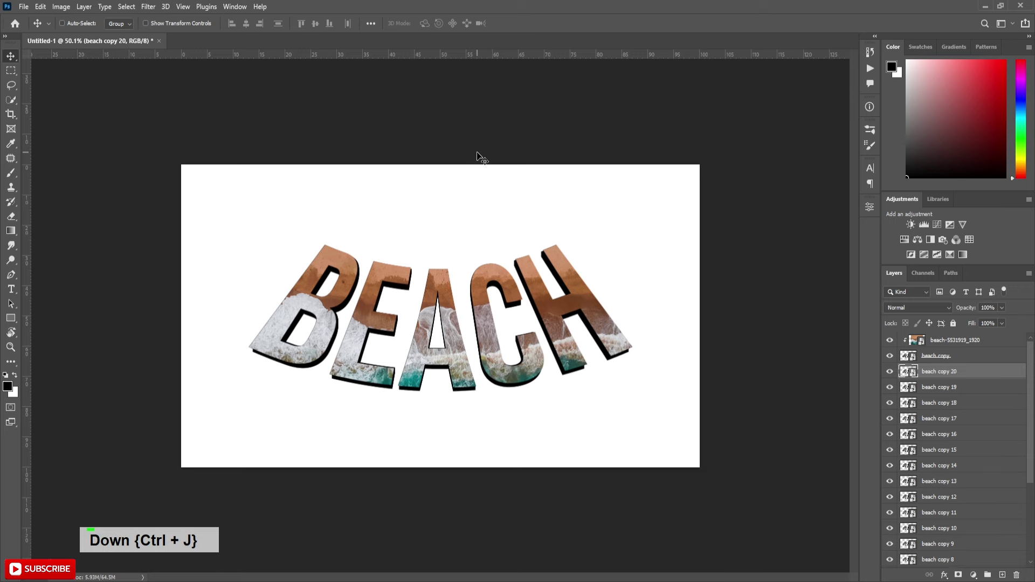
{"action": "key", "text": "ctrl+j"}
{"action": "key", "text": "ctrl+j"}
{"action": "key", "text": "ctrl+j"}
{"action": "key", "text": "ctrl+j"}
{"action": "key", "text": "Down"}
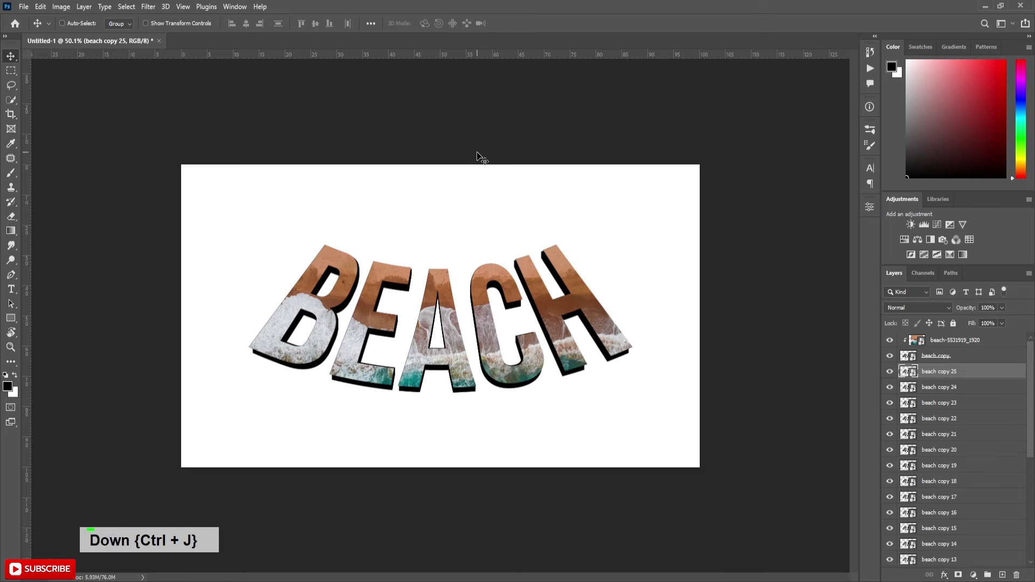
{"action": "key", "text": "ctrl+j"}
{"action": "key", "text": "Down"}
{"action": "key", "text": "ctrl+j"}
{"action": "key", "text": "ctrl+j"}
{"action": "key", "text": "Down"}
{"action": "key", "text": "ctrl+j"}
{"action": "key", "text": "ctrl+j"}
{"action": "key", "text": "Down"}
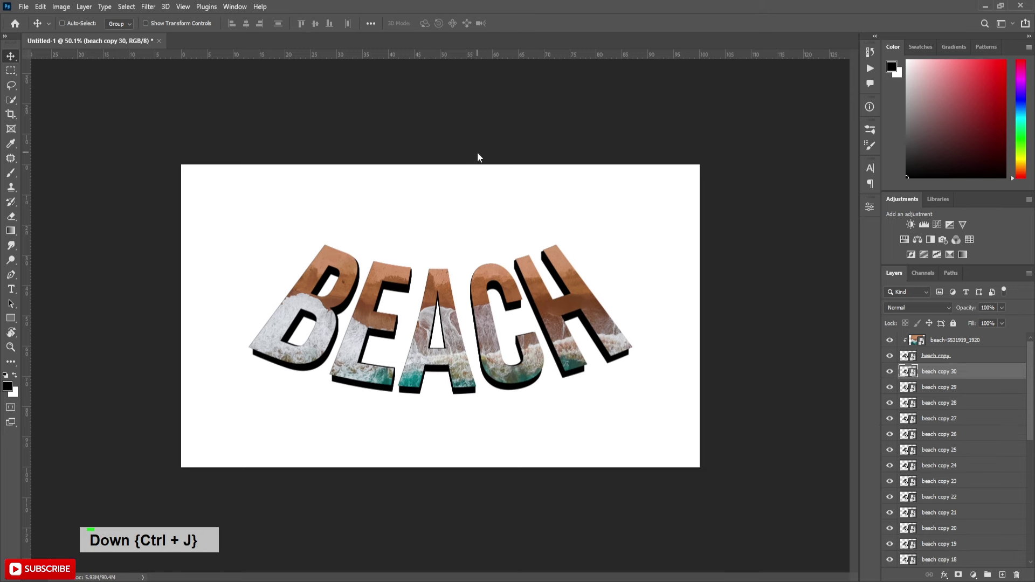
{"action": "key", "text": "ctrl+j"}
{"action": "key", "text": "Down"}
{"action": "key", "text": "ctrl+j"}
{"action": "key", "text": "Down"}
{"action": "key", "text": "ctrl+j"}
{"action": "key", "text": "Down"}
{"action": "key", "text": "ctrl+j"}
{"action": "key", "text": "ctrl+j"}
{"action": "key", "text": "Down"}
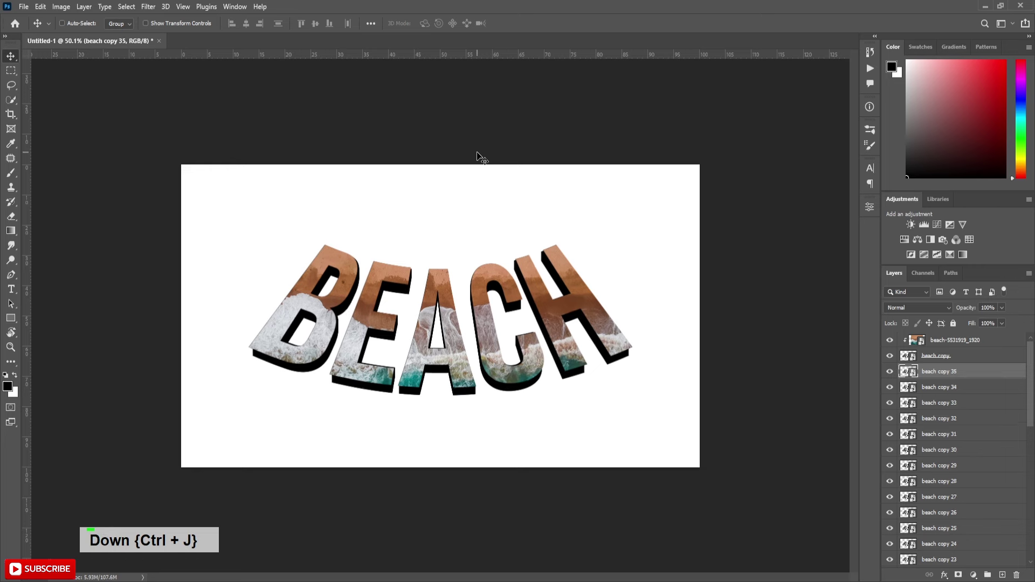
{"action": "key", "text": "ctrl+j"}
{"action": "key", "text": "ctrl+j"}
{"action": "key", "text": "Down"}
{"action": "key", "text": "ctrl+j"}
{"action": "key", "text": "ctrl+j"}
{"action": "key", "text": "Down"}
{"action": "key", "text": "ctrl+j"}
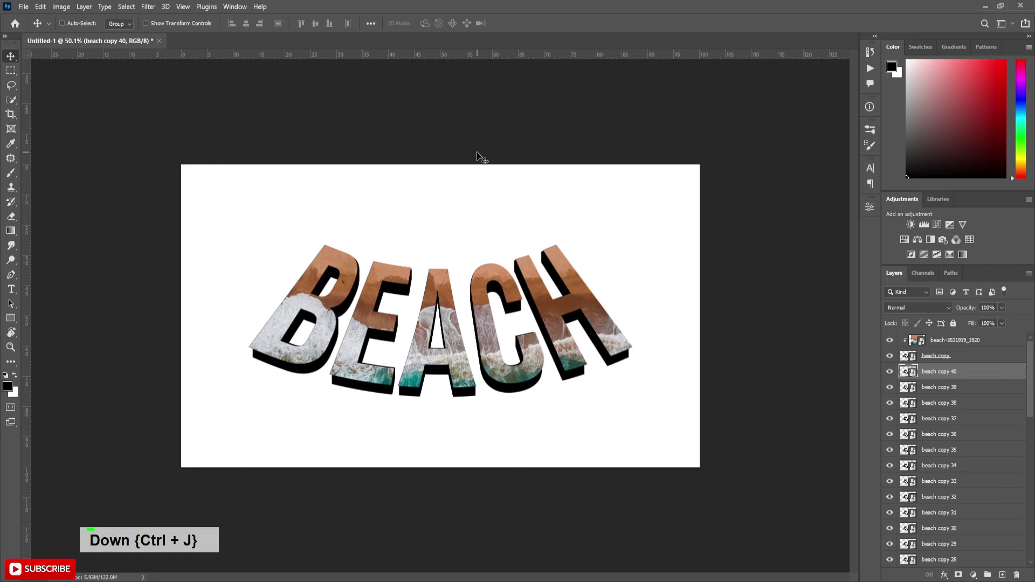
{"action": "key", "text": "Down"}
{"action": "key", "text": "ctrl+j"}
{"action": "key", "text": "Down"}
{"action": "scroll", "coordinate": [403, 294], "scroll_direction": "up", "scroll_amount": 1, "text": "alt"}
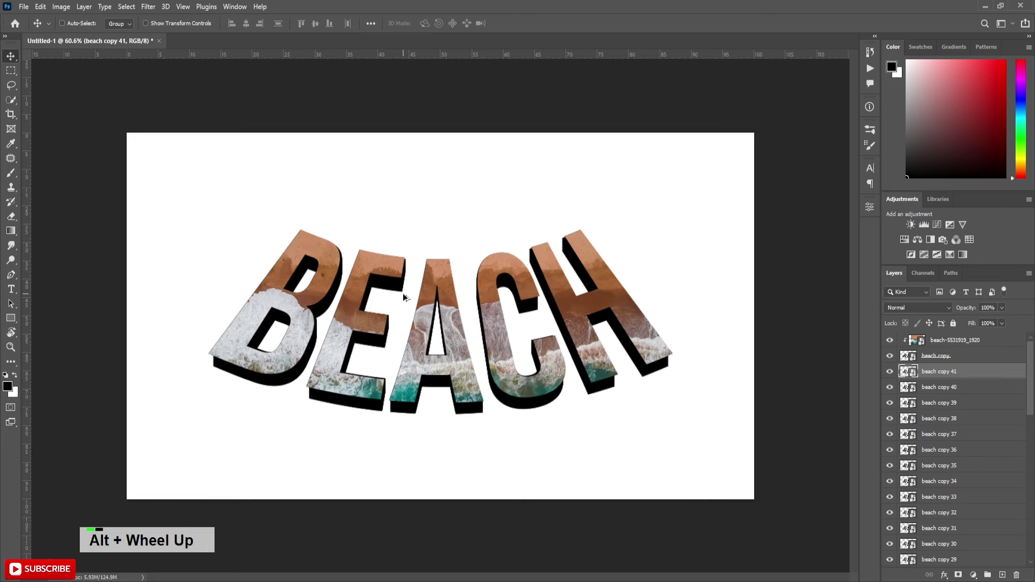
{"action": "scroll", "coordinate": [403, 295], "scroll_direction": "up", "scroll_amount": 1, "text": "alt"}
{"action": "scroll", "coordinate": [404, 295], "scroll_direction": "up", "scroll_amount": 1, "text": "alt"}
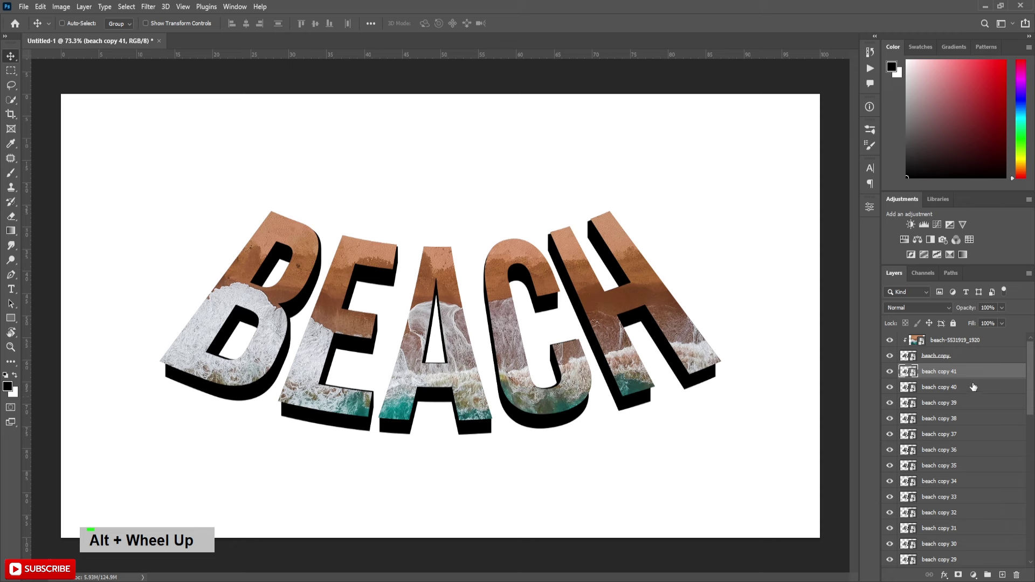
{"action": "left_click_drag", "start_coordinate": [1031, 365], "coordinate": [1033, 526]}
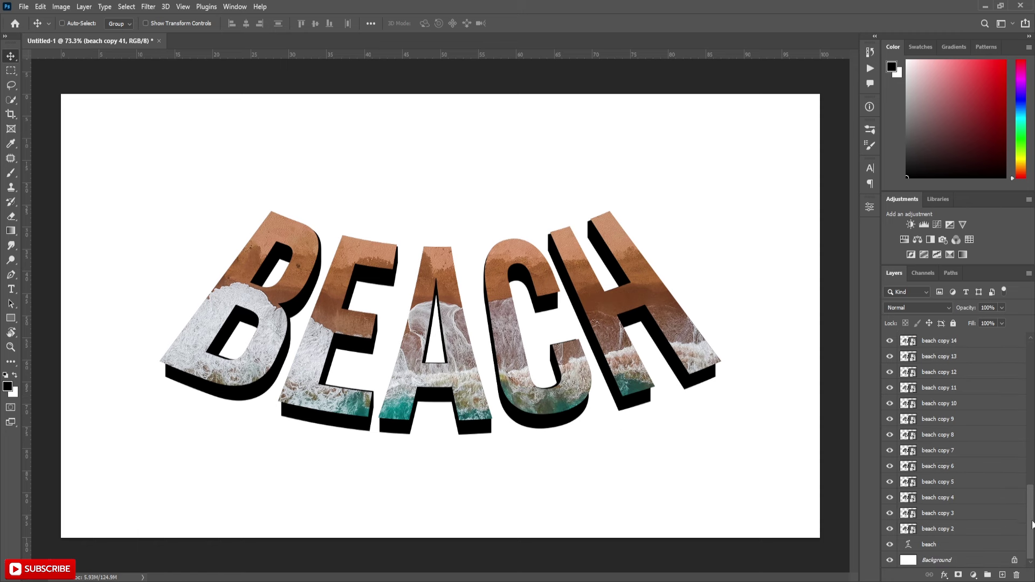
- Group beach copy 2 through beach copy 41 into a group named '3d part'
{"action": "left_click", "coordinate": [967, 530], "text": "shift"}
{"action": "key", "text": "ctrl+g"}
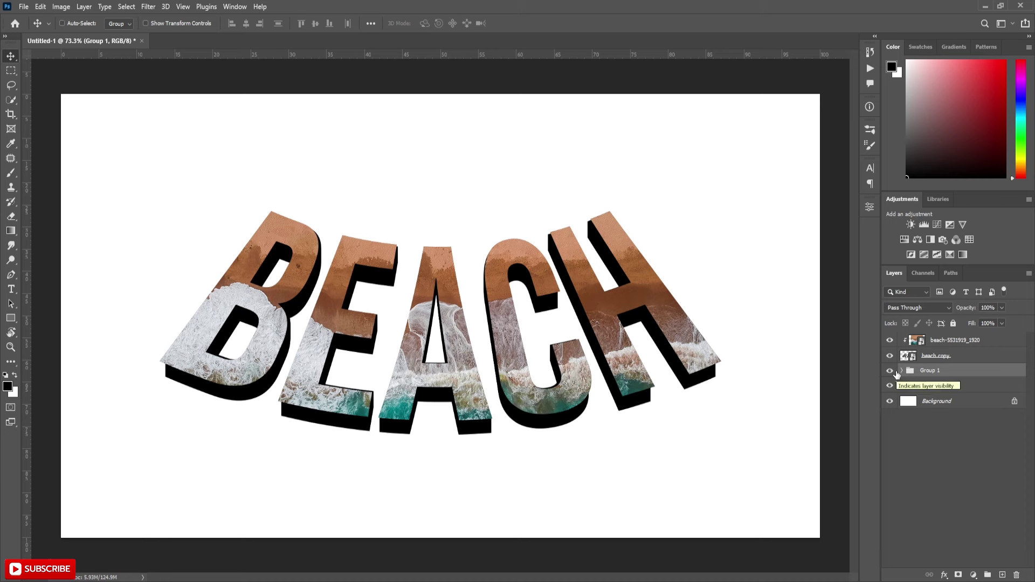
{"action": "double_click", "coordinate": [931, 370]}
{"action": "type", "text": "3d"}
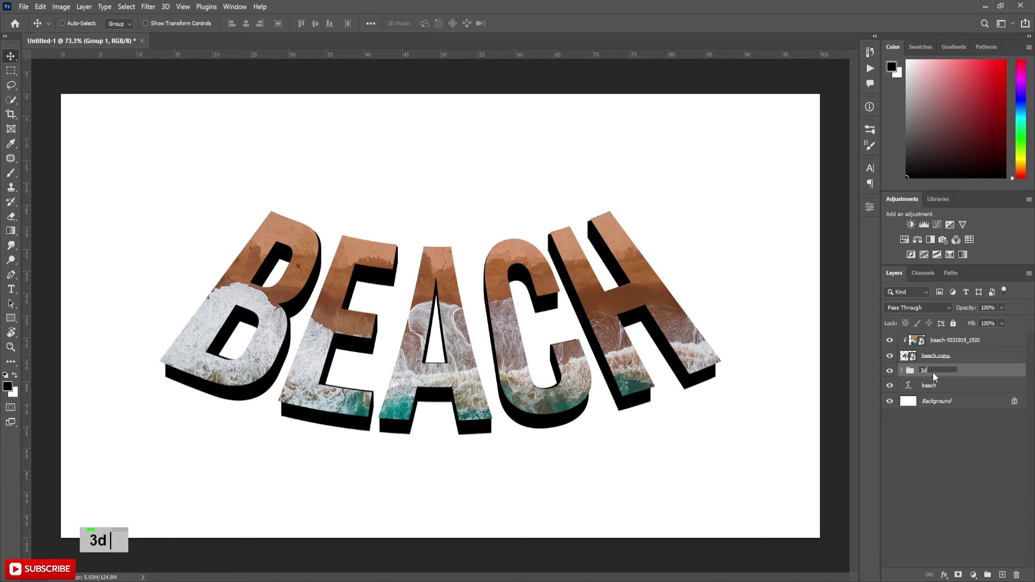
{"action": "type", "text": " part"}
{"action": "key", "text": "Return"}
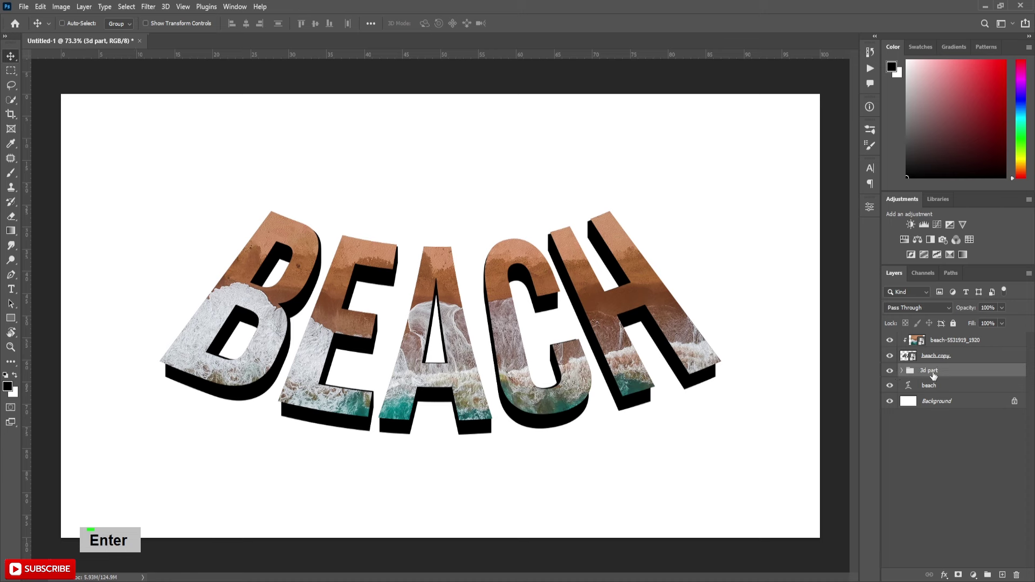
{"action": "left_click", "coordinate": [890, 370]}
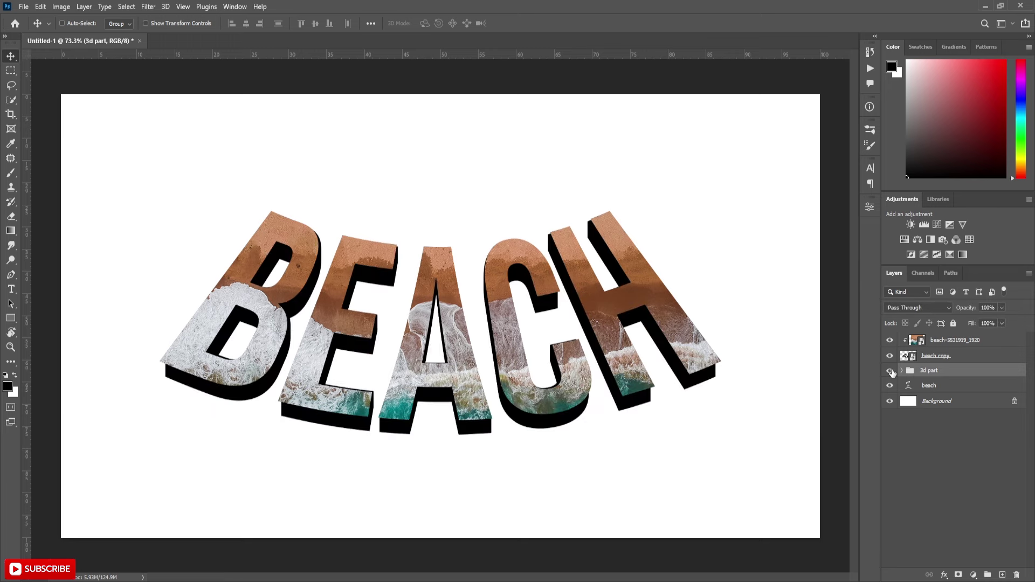
- Narrow the beach copy lettering to about 98% so a thin black rim shows
{"action": "left_click", "coordinate": [928, 358]}
{"action": "key", "text": "ctrl+t"}
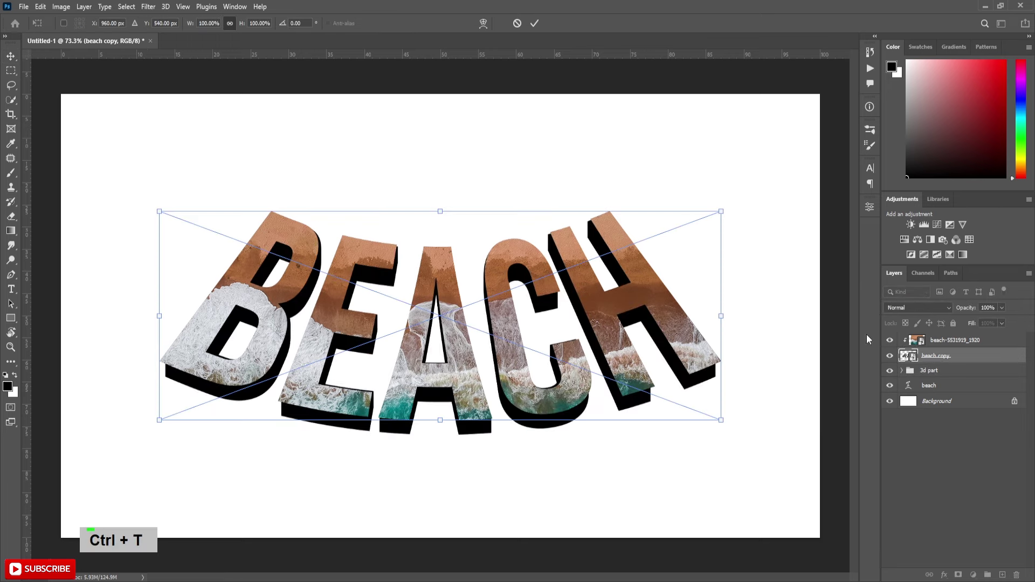
{"action": "scroll", "coordinate": [570, 253], "scroll_direction": "up", "scroll_amount": 1}
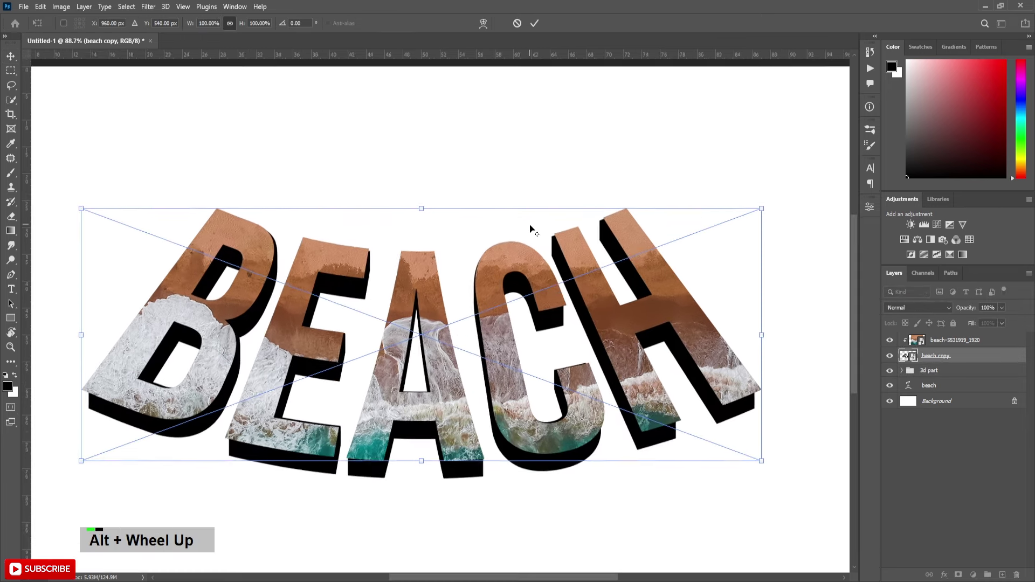
{"action": "scroll", "coordinate": [614, 283], "scroll_direction": "up", "scroll_amount": 1}
{"action": "scroll", "coordinate": [580, 577], "scroll_direction": "left", "scroll_amount": 1}
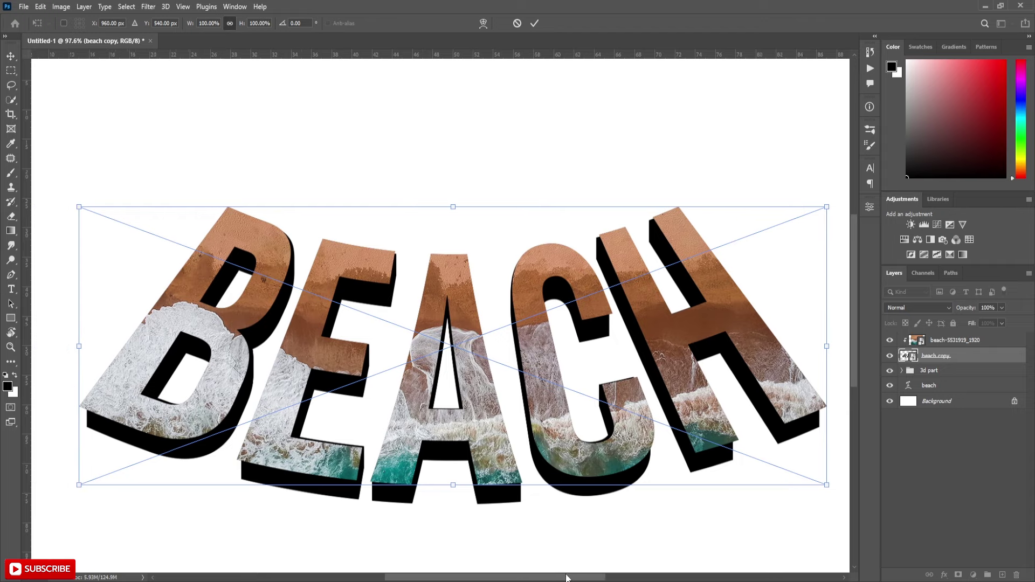
{"action": "scroll", "coordinate": [570, 575], "scroll_direction": "left", "scroll_amount": 1}
{"action": "left_click_drag", "start_coordinate": [809, 346], "coordinate": [806, 346]}
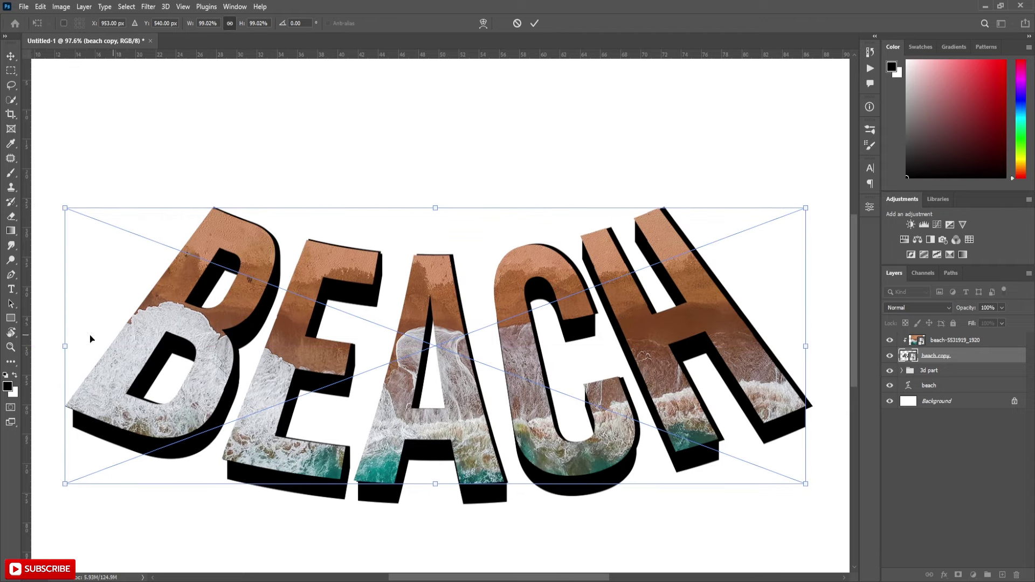
{"action": "left_click_drag", "start_coordinate": [66, 345], "coordinate": [69, 345]}
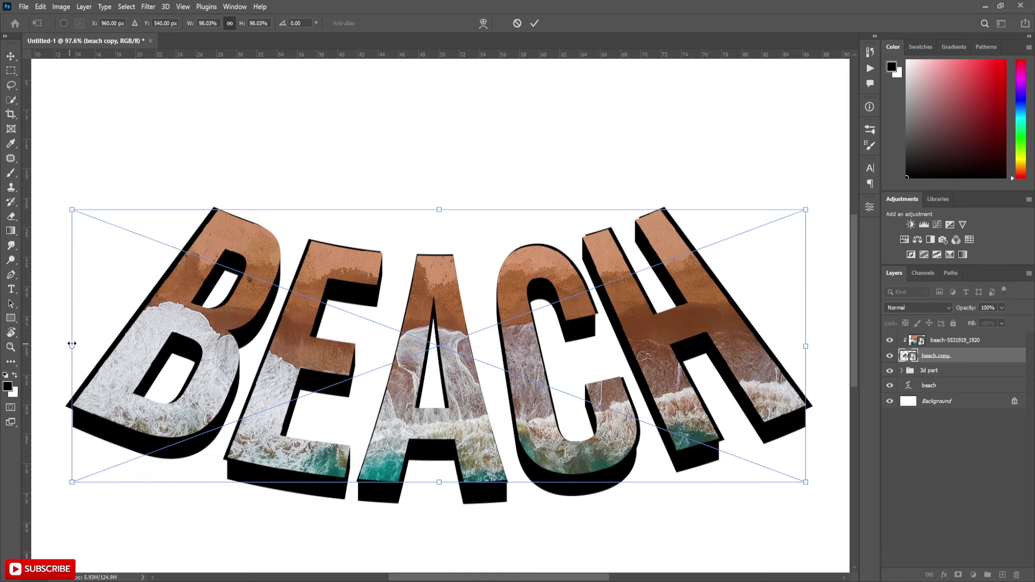
{"action": "left_click", "coordinate": [534, 24]}
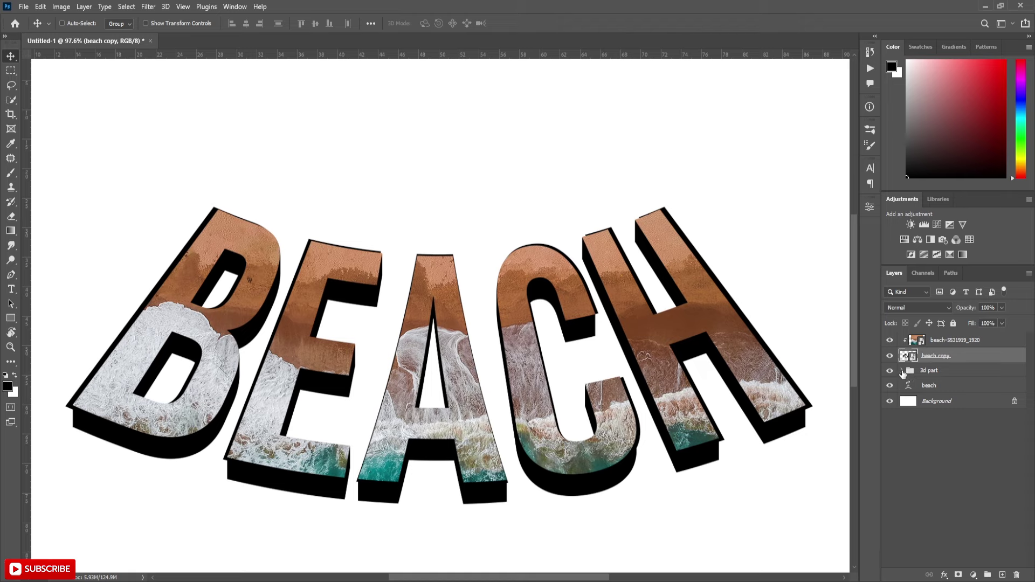
{"action": "left_click", "coordinate": [904, 371]}
{"action": "scroll", "coordinate": [1030, 370], "scroll_direction": "down", "scroll_amount": 2}
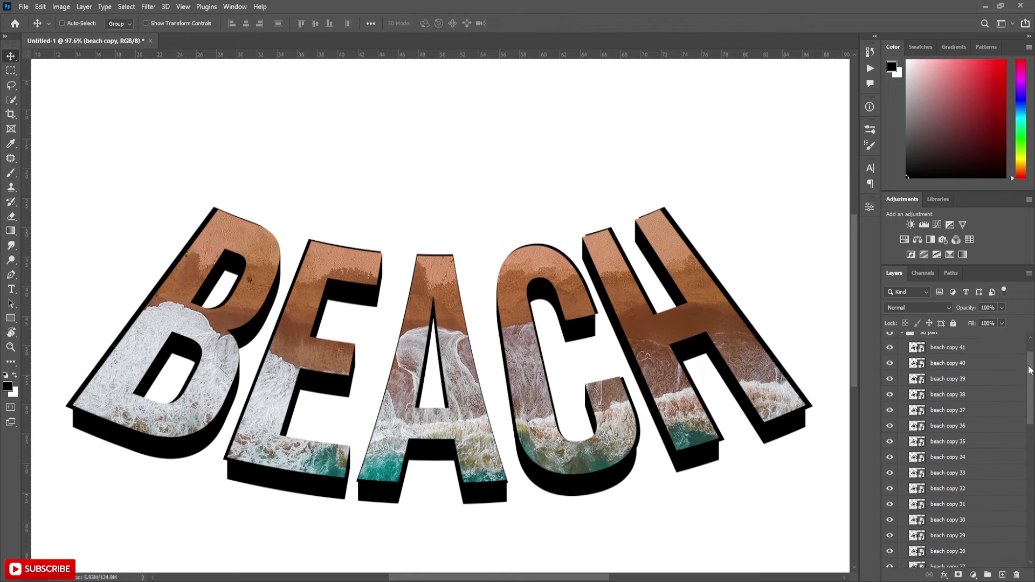
{"action": "left_click_drag", "start_coordinate": [1030, 369], "coordinate": [1030, 348]}
{"action": "left_click", "coordinate": [889, 374]}
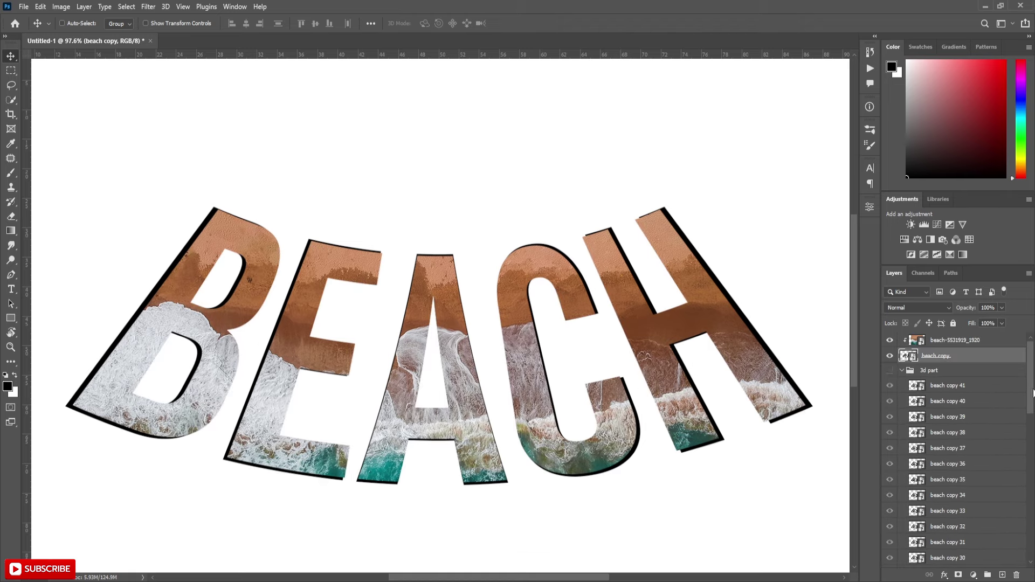
{"action": "mouse_move", "coordinate": [1033, 392]}
{"action": "left_mouse_down"}
{"action": "mouse_move", "coordinate": [1030, 525]}
{"action": "mouse_move", "coordinate": [1023, 358]}
{"action": "left_mouse_up"}
{"action": "left_click", "coordinate": [890, 545]}
{"action": "left_click", "coordinate": [890, 372]}
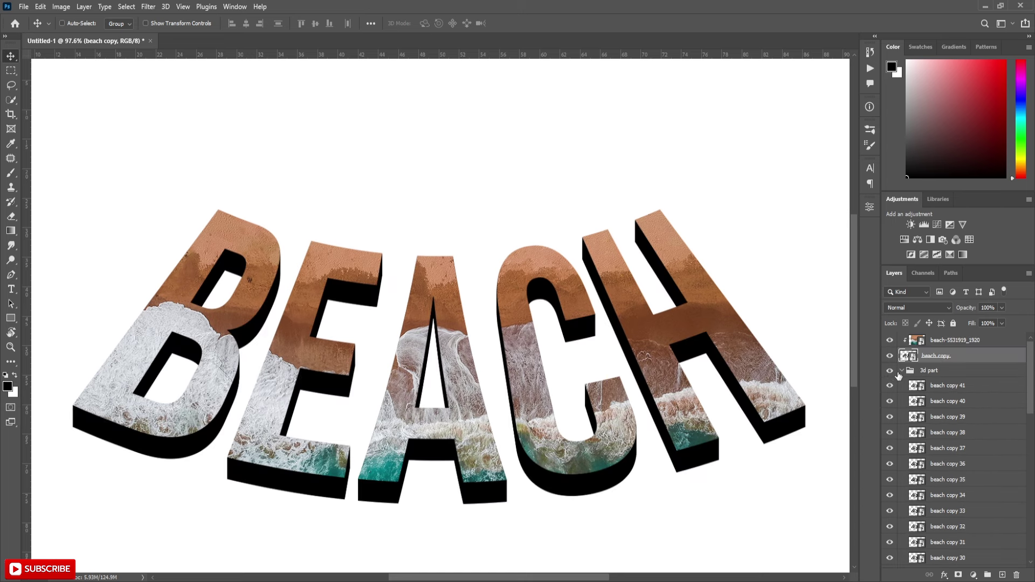
{"action": "left_click", "coordinate": [903, 371]}
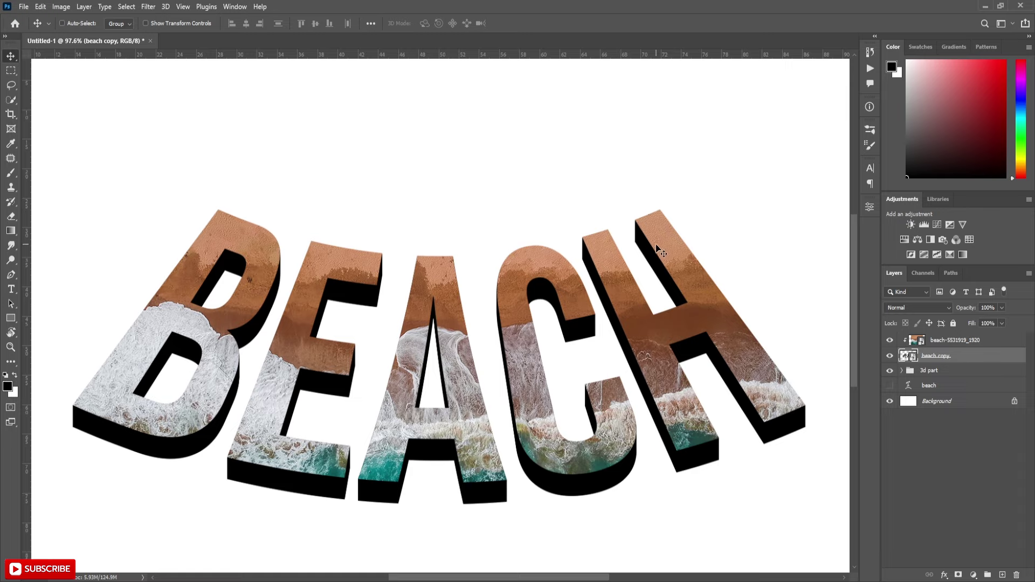
{"action": "scroll", "coordinate": [656, 247], "scroll_direction": "up", "scroll_amount": 2, "text": "alt"}
{"action": "scroll", "coordinate": [652, 237], "scroll_direction": "up", "scroll_amount": 2, "text": "alt"}
{"action": "scroll", "coordinate": [653, 233], "scroll_direction": "down", "scroll_amount": 3, "text": "alt"}
{"action": "scroll", "coordinate": [653, 233], "scroll_direction": "down", "scroll_amount": 2, "text": "alt"}
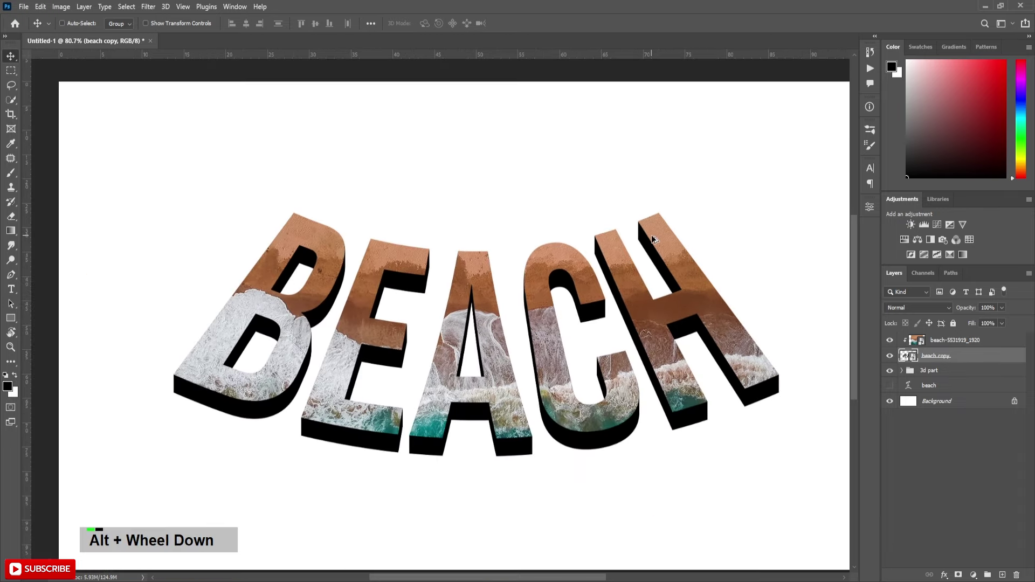
{"action": "scroll", "coordinate": [653, 234], "scroll_direction": "down", "scroll_amount": 1, "text": "alt"}
- Duplicate the beach photo above '3d part' and clip it to the extrusion group
{"action": "left_click", "coordinate": [962, 376]}
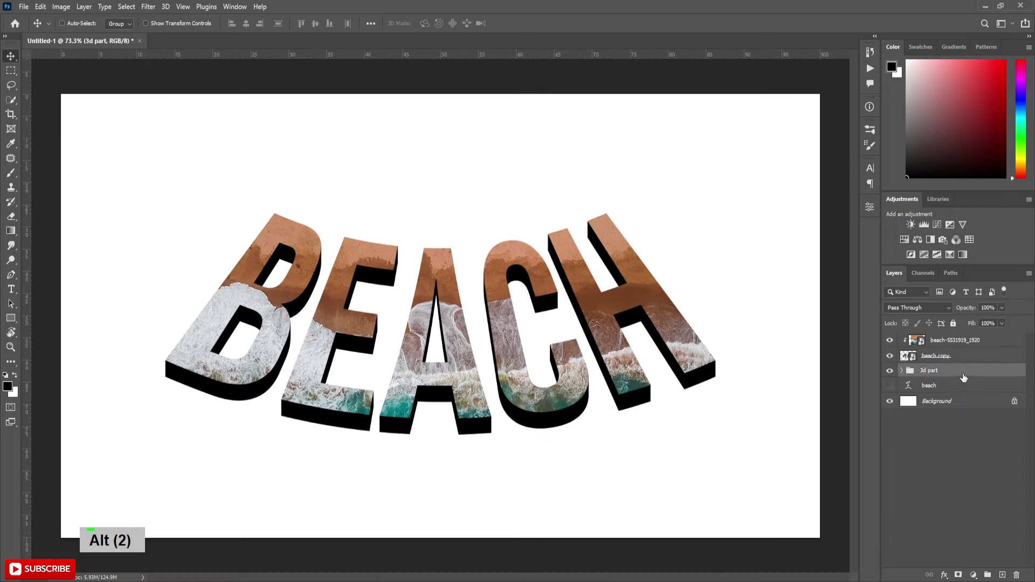
{"action": "left_click", "coordinate": [976, 343]}
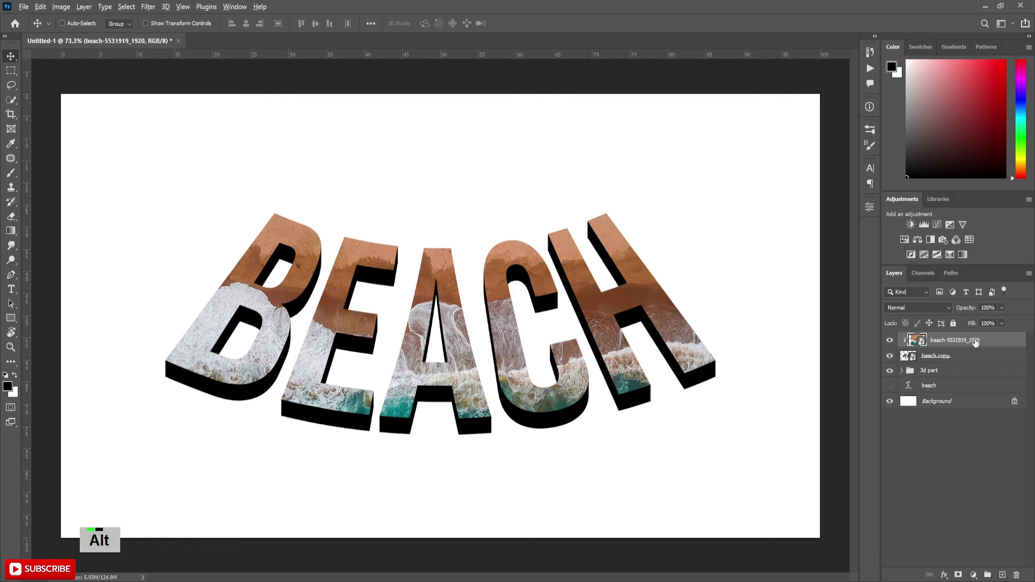
{"action": "left_click_drag", "start_coordinate": [975, 343], "coordinate": [968, 367], "text": "alt"}
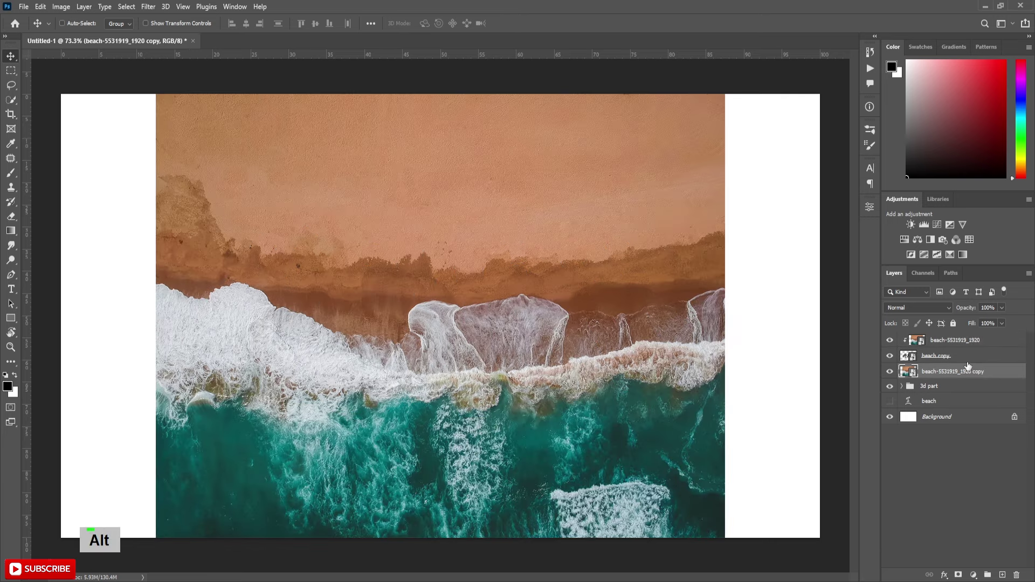
{"action": "right_click", "coordinate": [998, 379]}
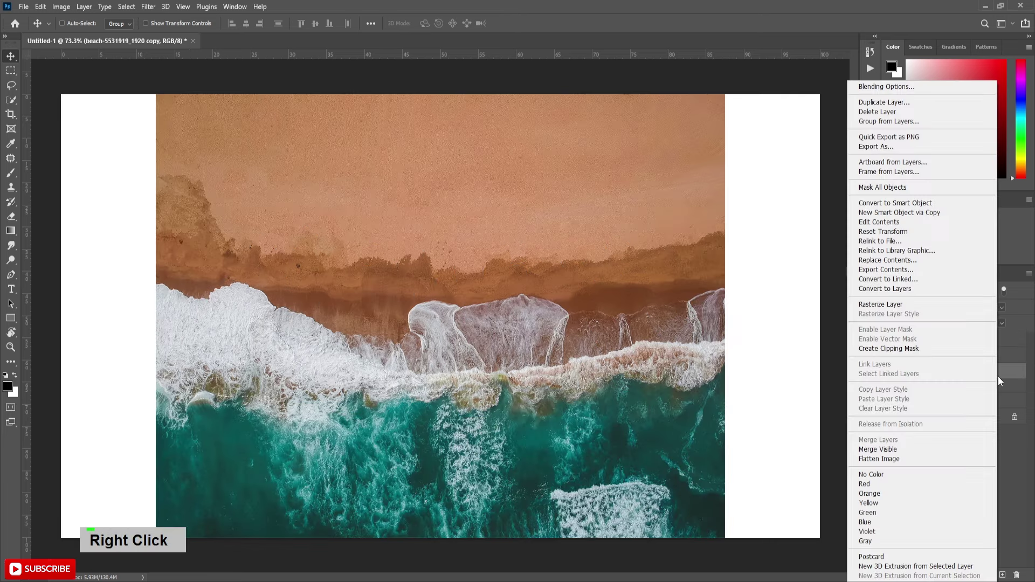
{"action": "left_click", "coordinate": [942, 350]}
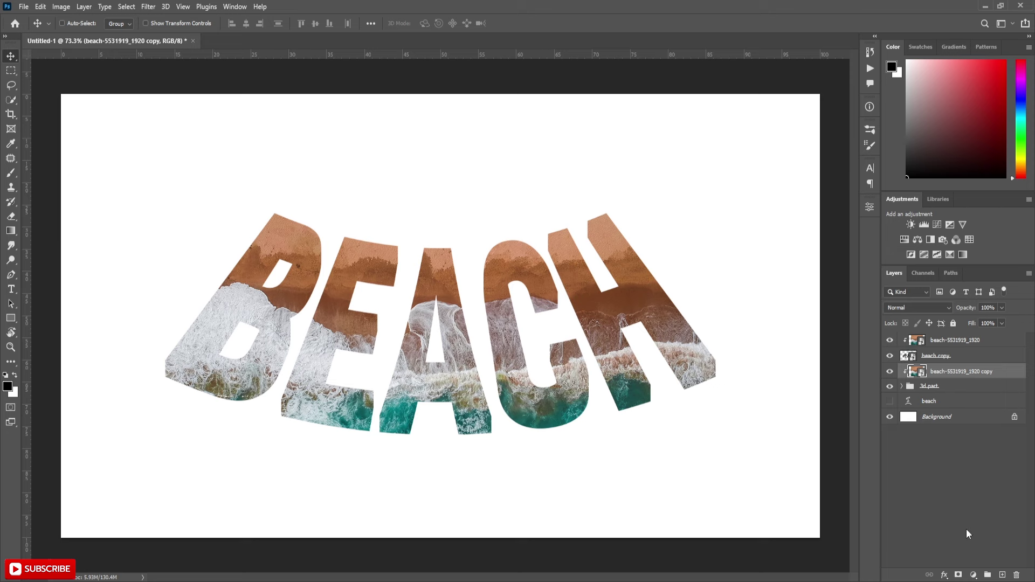
- Add a clipped Levels adjustment with white output level 157 to darken the extrusion photo
{"action": "left_click", "coordinate": [973, 576]}
{"action": "left_click", "coordinate": [981, 422]}
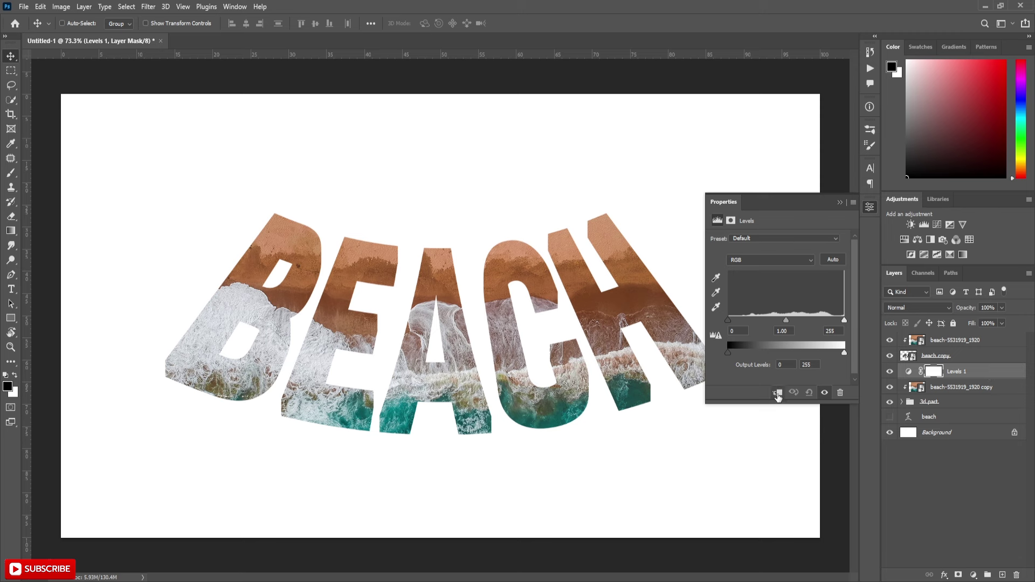
{"action": "left_click", "coordinate": [777, 394]}
{"action": "left_click_drag", "start_coordinate": [845, 354], "coordinate": [829, 354]}
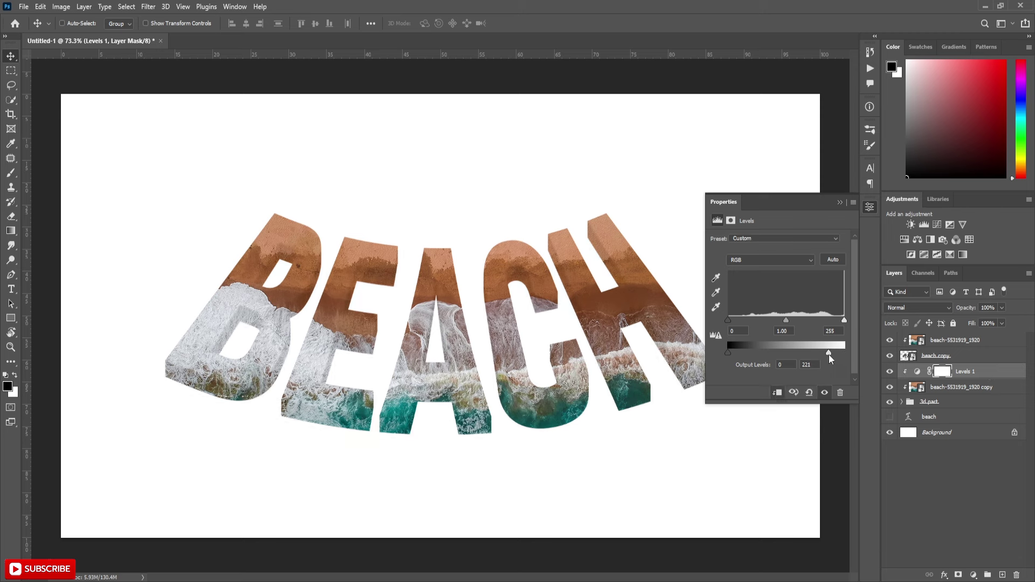
{"action": "left_click_drag", "start_coordinate": [827, 353], "coordinate": [806, 350]}
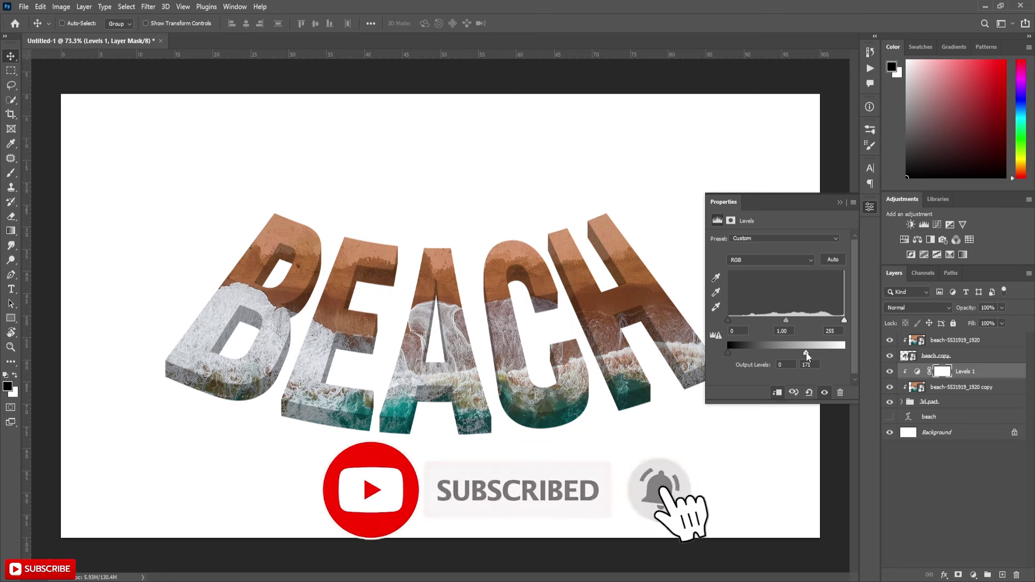
{"action": "left_click_drag", "start_coordinate": [809, 353], "coordinate": [800, 356]}
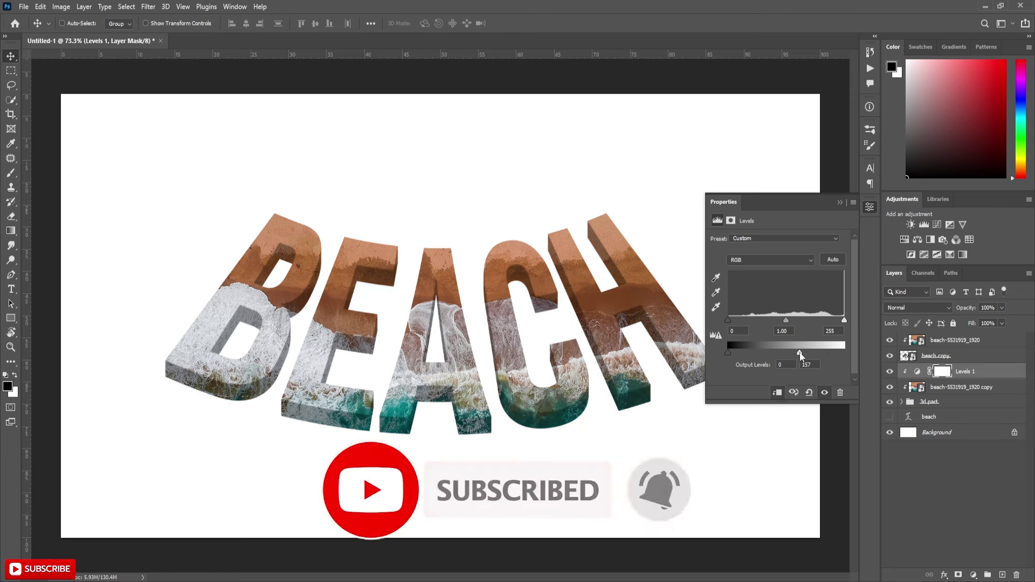
{"action": "left_click", "coordinate": [840, 202]}
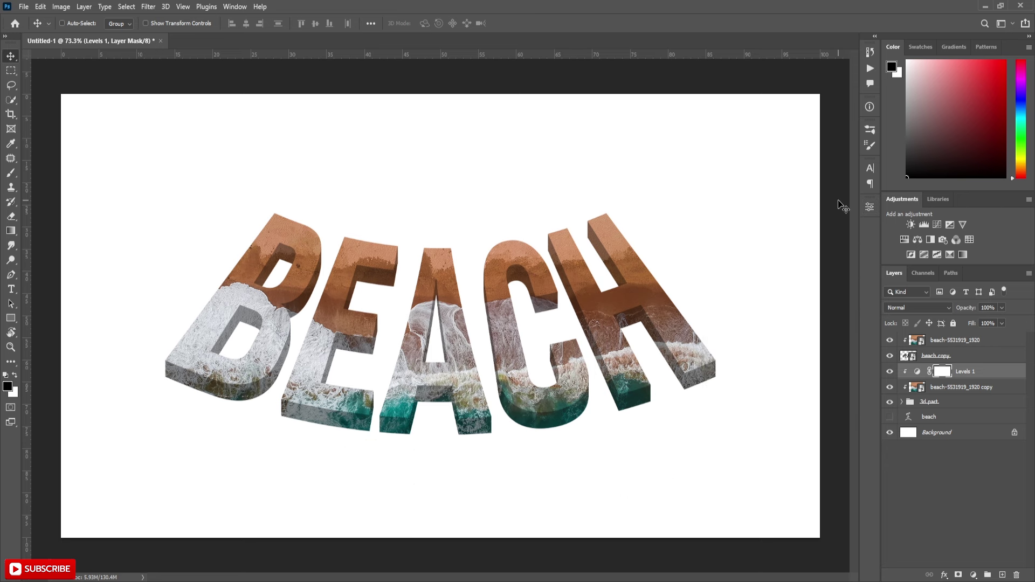
- Give '3d part' a drop shadow: opacity 27%, distance 28 px, size 8 px
{"action": "left_click", "coordinate": [930, 403]}
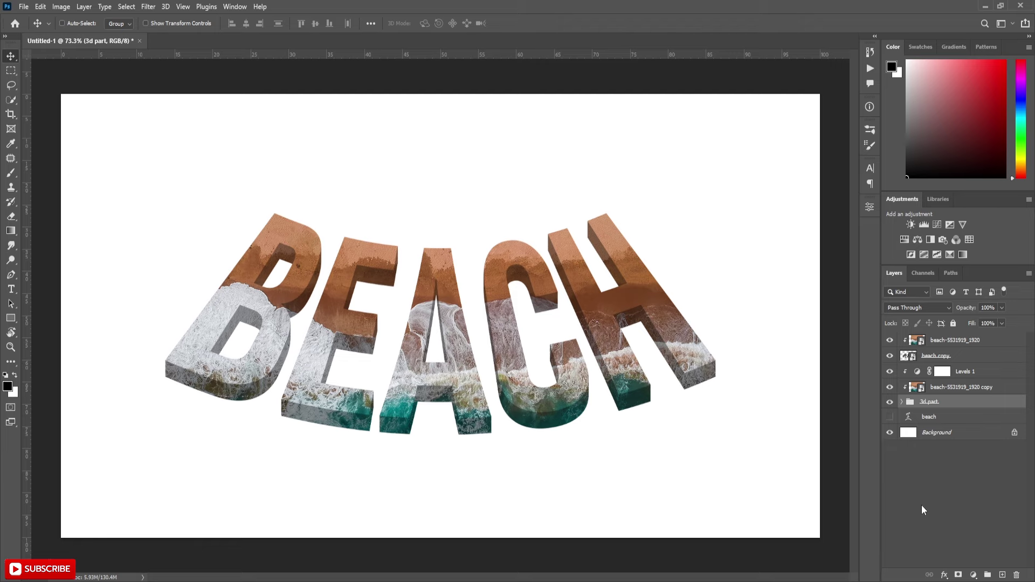
{"action": "left_click", "coordinate": [944, 575]}
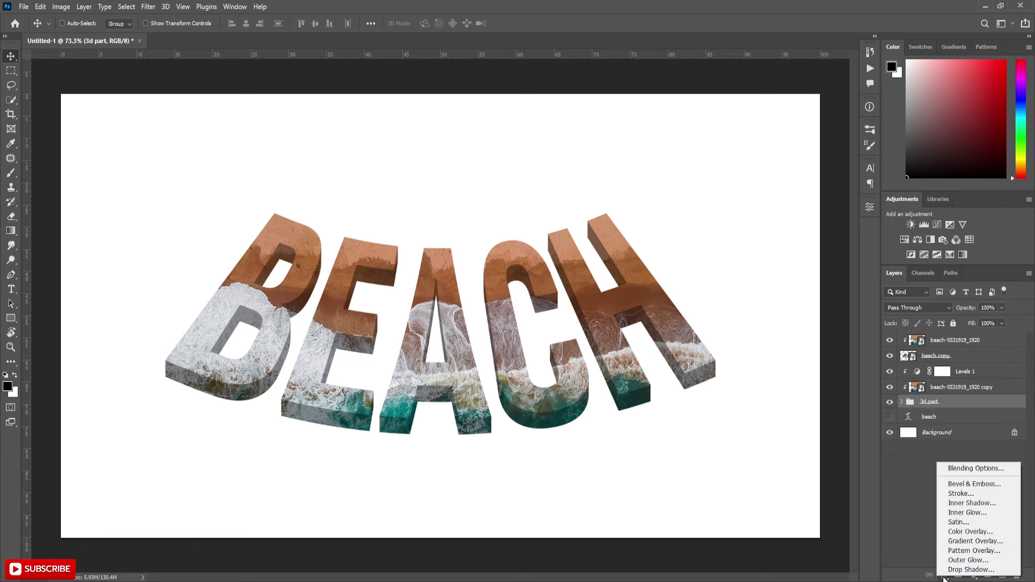
{"action": "left_click", "coordinate": [963, 570]}
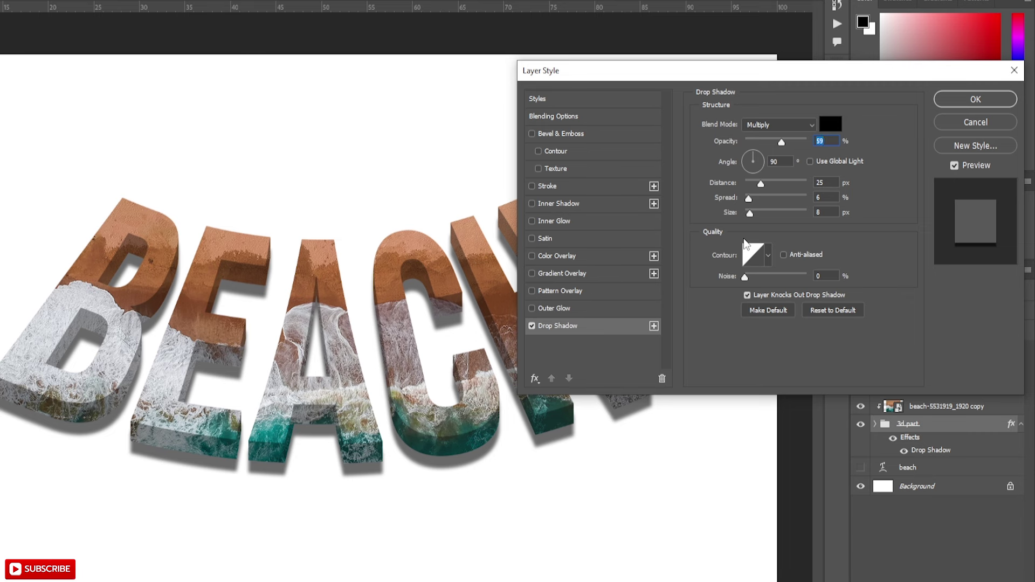
{"action": "left_click_drag", "start_coordinate": [748, 76], "coordinate": [743, 22]}
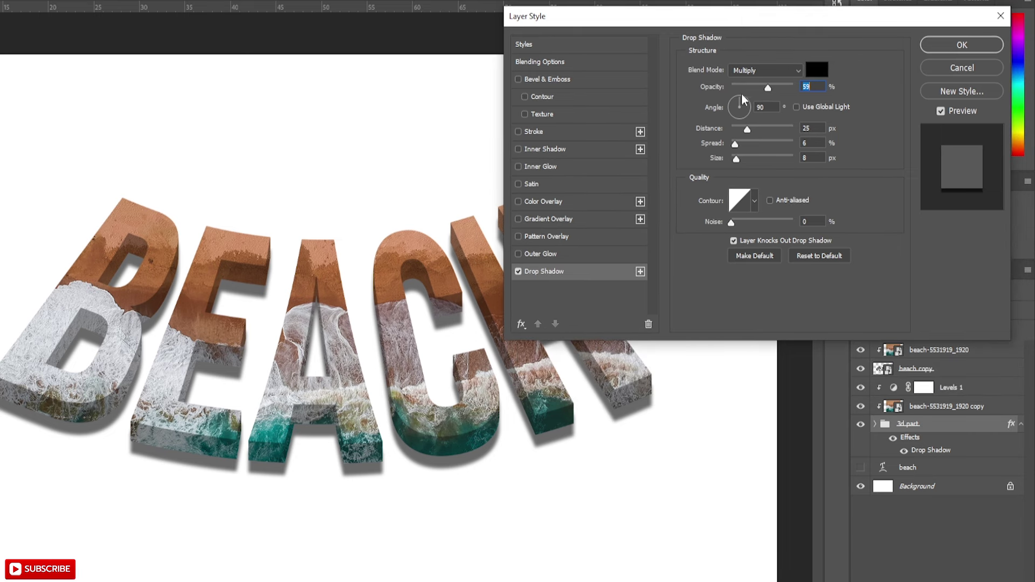
{"action": "left_click_drag", "start_coordinate": [767, 87], "coordinate": [749, 90]}
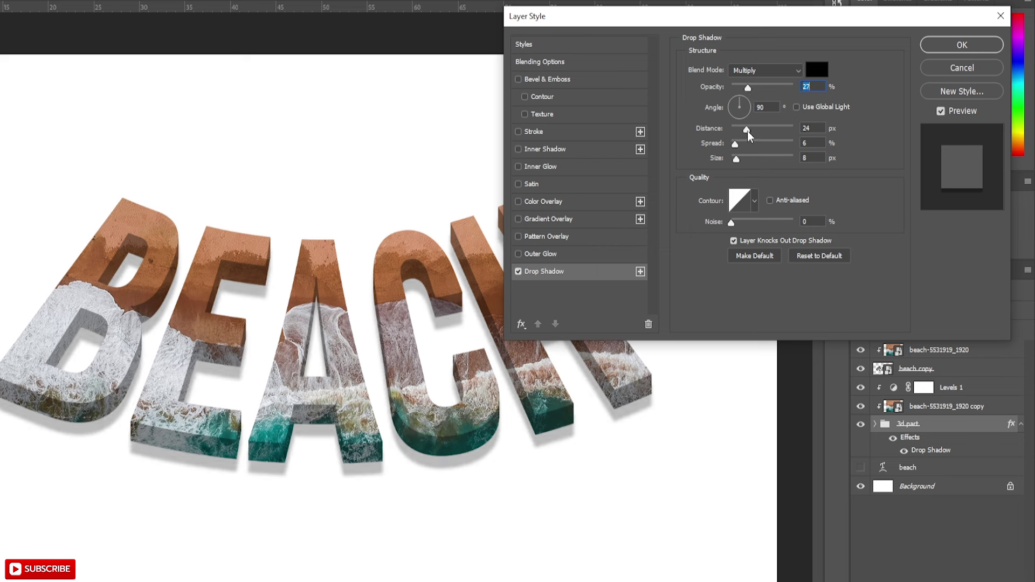
{"action": "left_click_drag", "start_coordinate": [747, 130], "coordinate": [750, 131]}
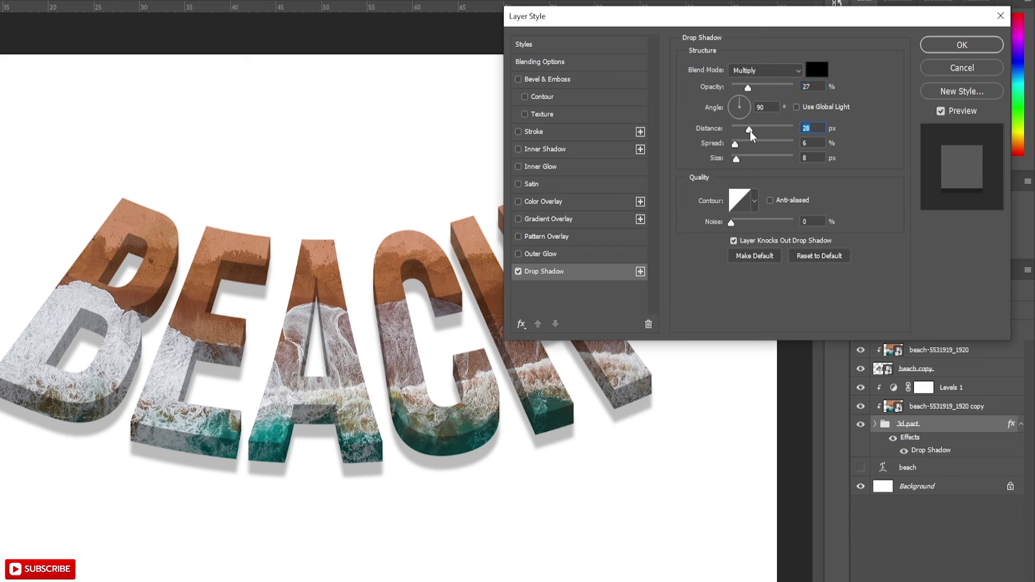
{"action": "left_click_drag", "start_coordinate": [736, 160], "coordinate": [737, 163]}
{"action": "left_click", "coordinate": [737, 161]}
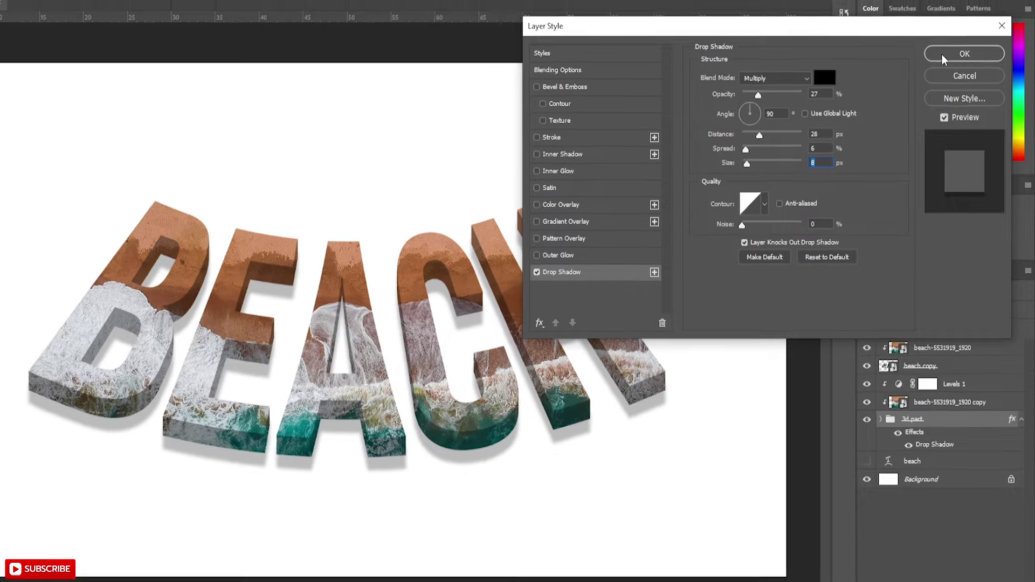
{"action": "left_click", "coordinate": [943, 57]}
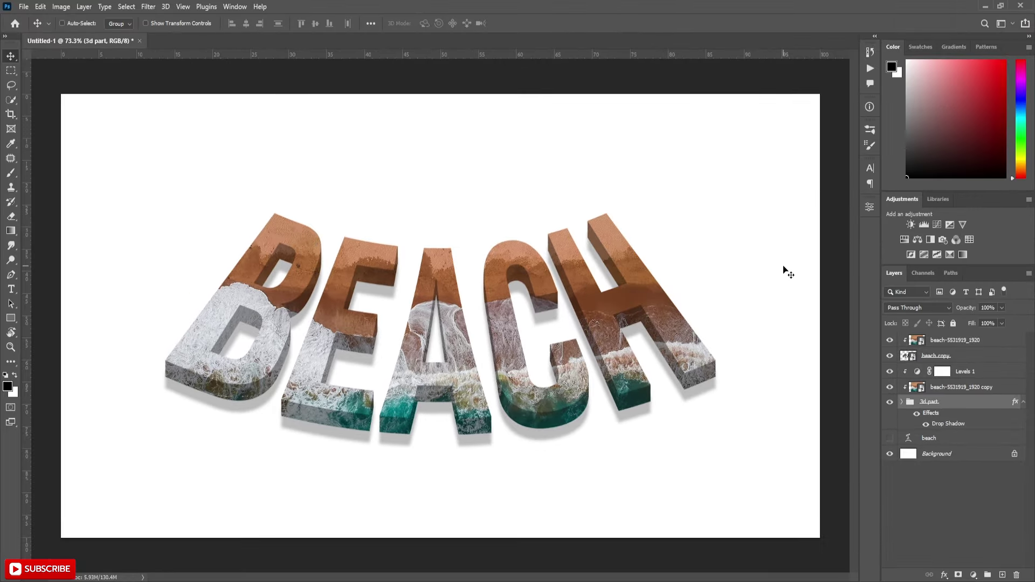
- Link the two beach photo layers and shift them up to show more turquoise water
{"action": "key", "text": "ctrl+z"}
{"action": "left_click", "coordinate": [971, 387]}
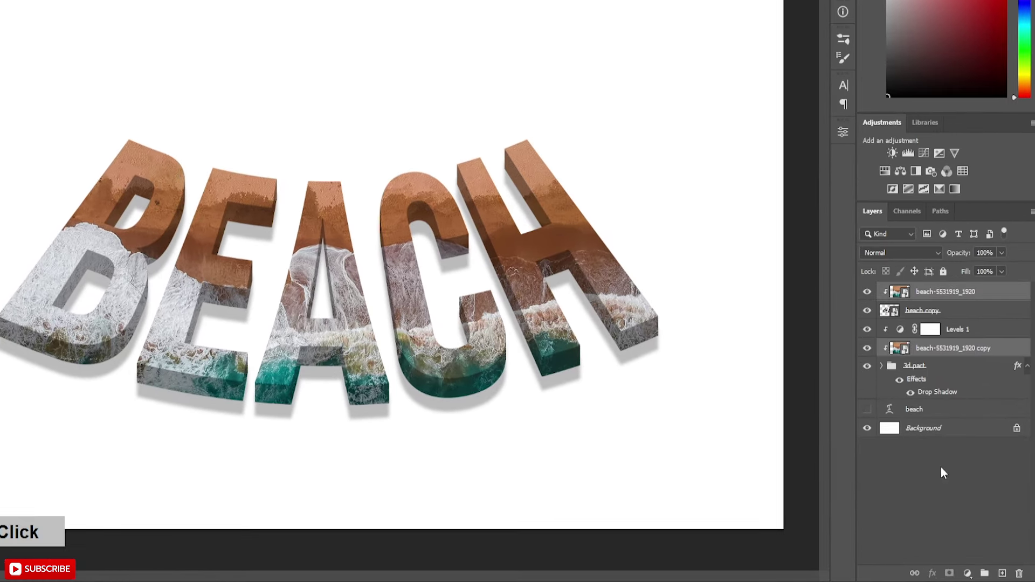
{"action": "left_click", "coordinate": [914, 573]}
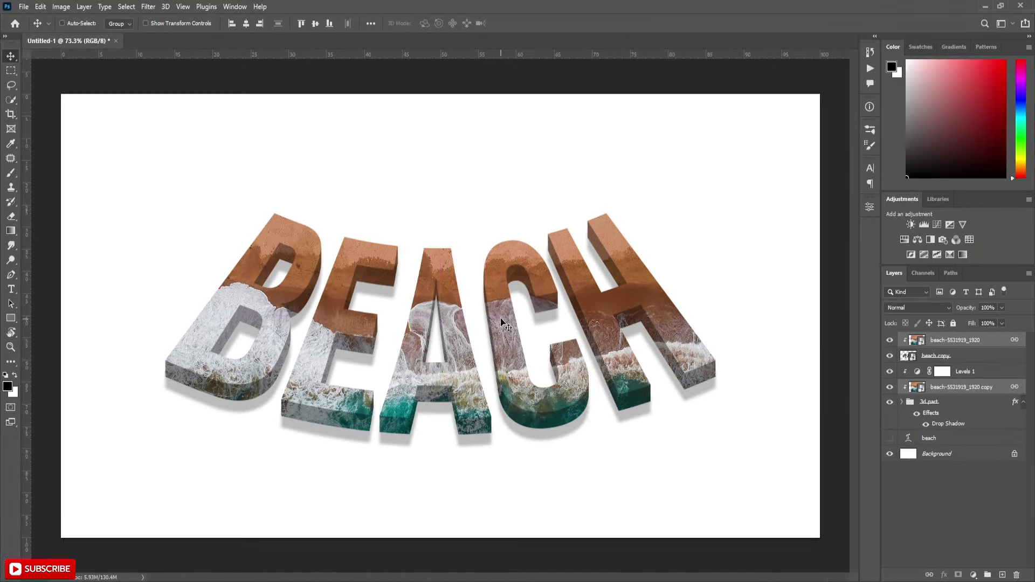
{"action": "left_click_drag", "start_coordinate": [501, 317], "coordinate": [501, 304]}
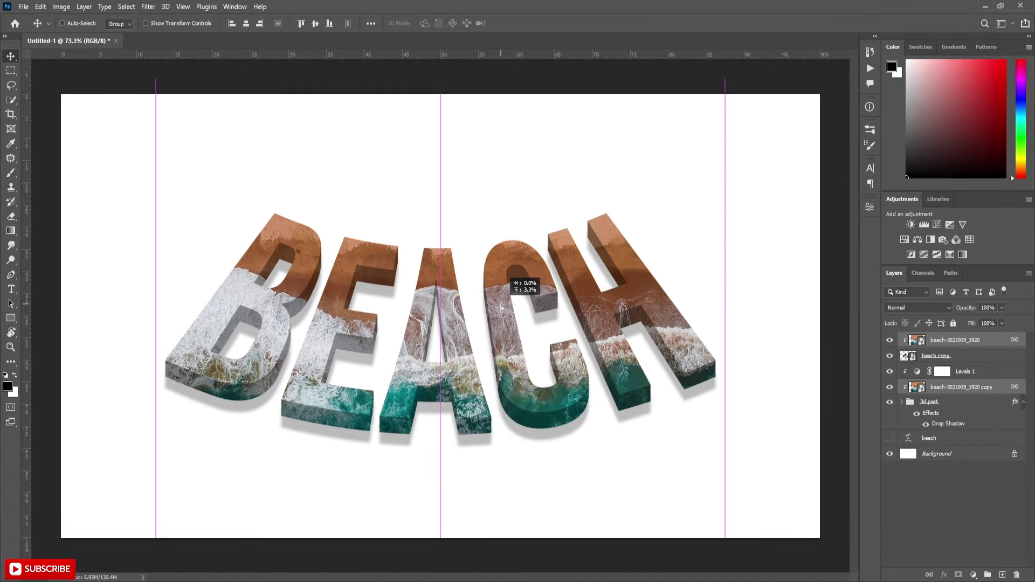